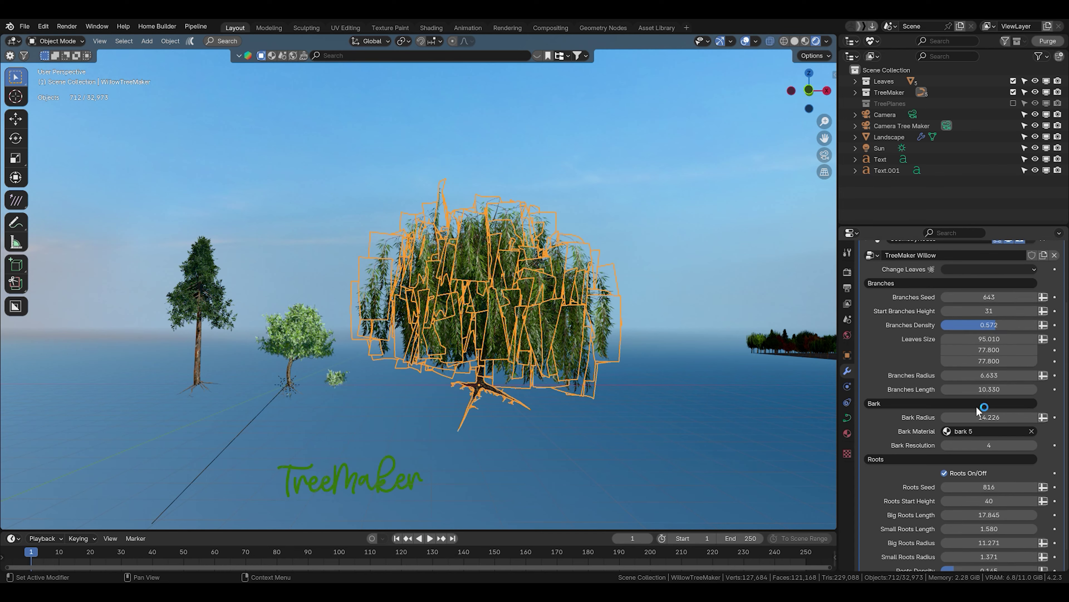
Click through the small tree, pine and background row, ending with the willow selected.
click(295, 333)
click(250, 294)
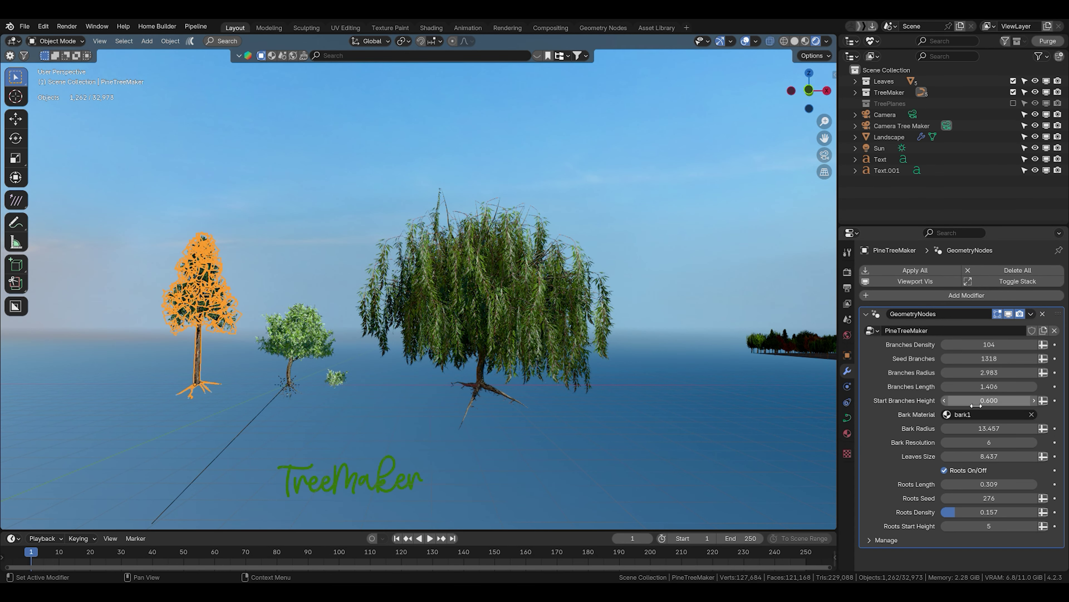
click(772, 345)
click(585, 379)
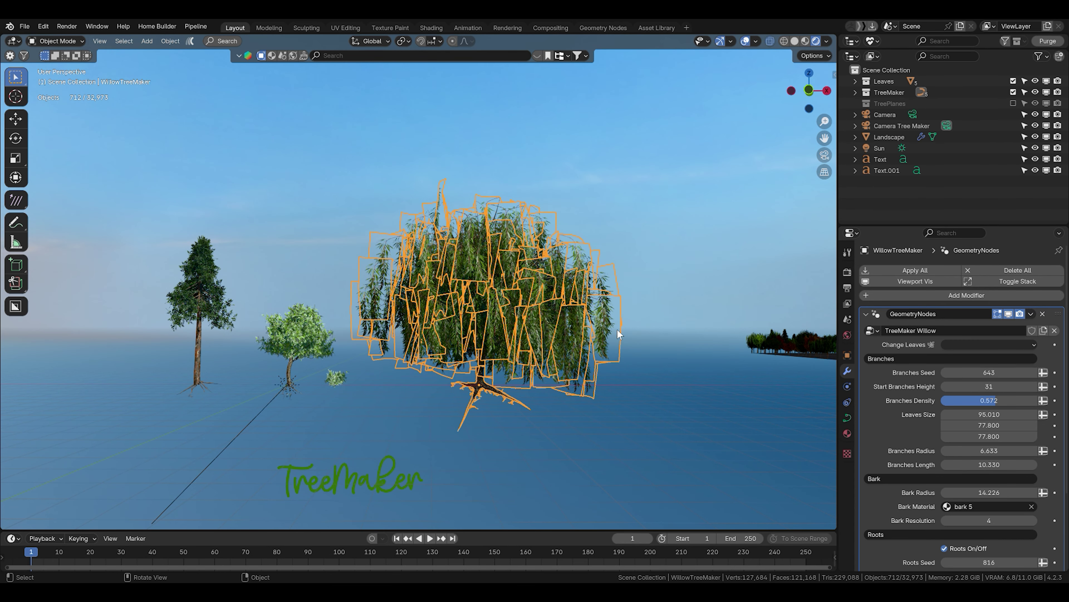
Set willow Branches Seed 649, Start Branches Height 31, Branches Density 0.555, and smaller leaves.
click(1034, 372)
click(1034, 372)
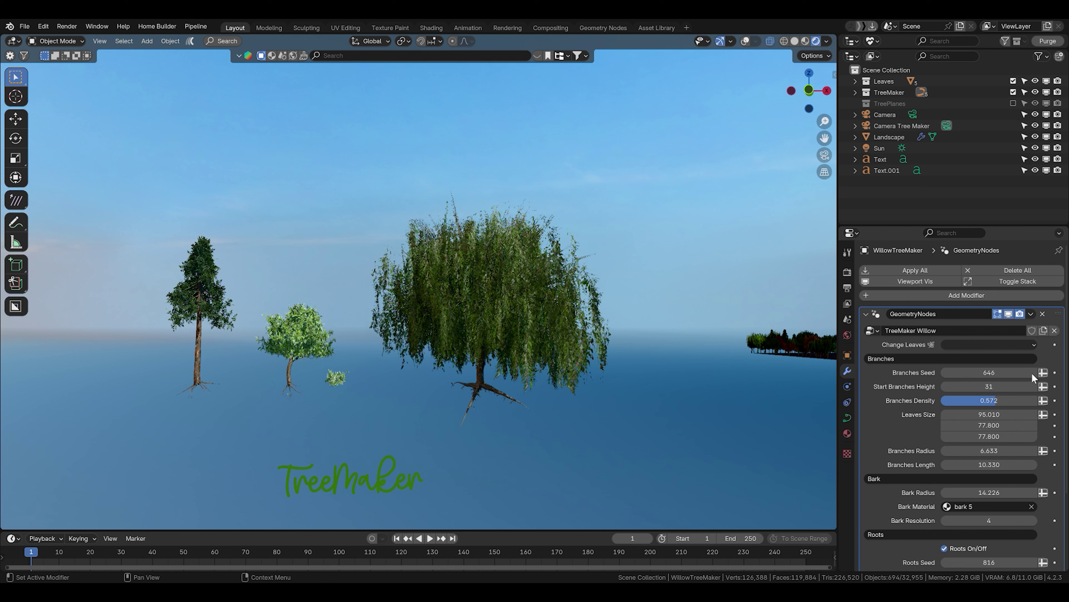
click(1034, 386)
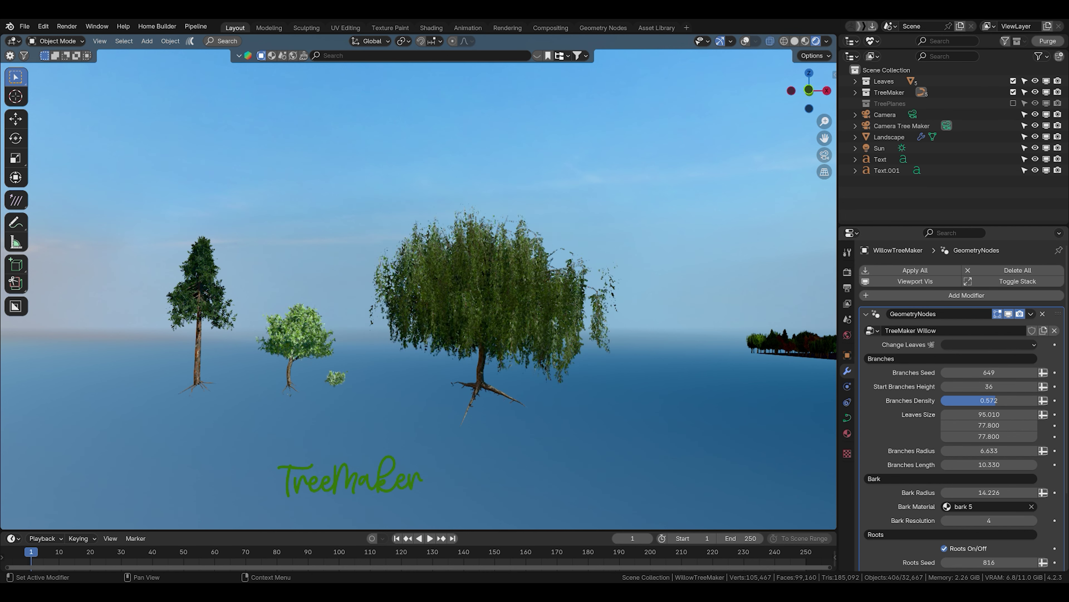
click(946, 388)
click(945, 388)
click(945, 387)
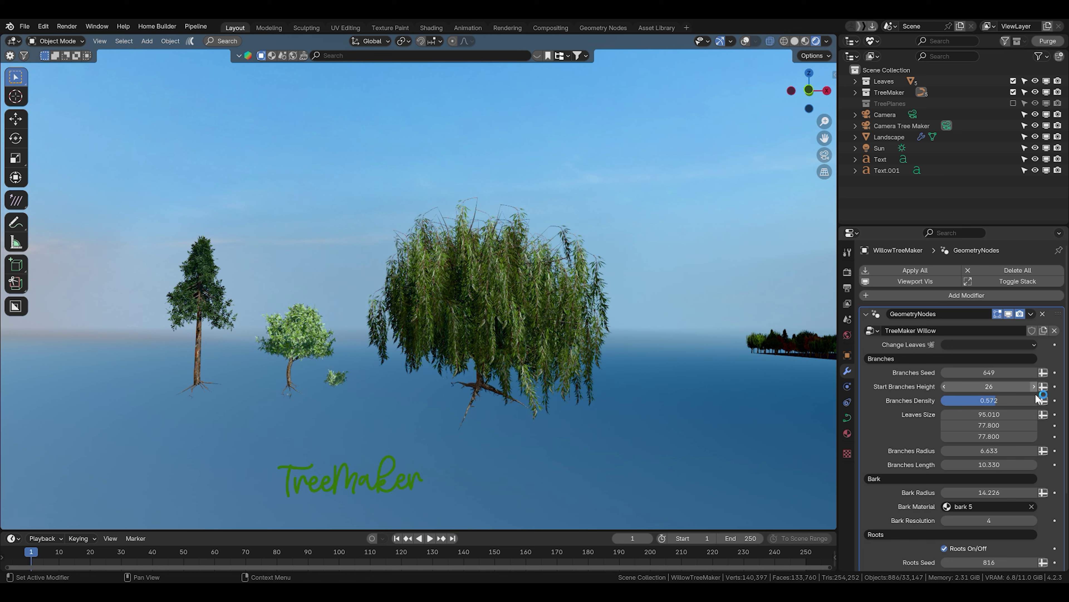
click(1035, 387)
click(1035, 387)
click(1034, 387)
mouse_move(992, 405)
mouse_down()
mouse_move(962, 405)
mouse_move(992, 417)
mouse_up()
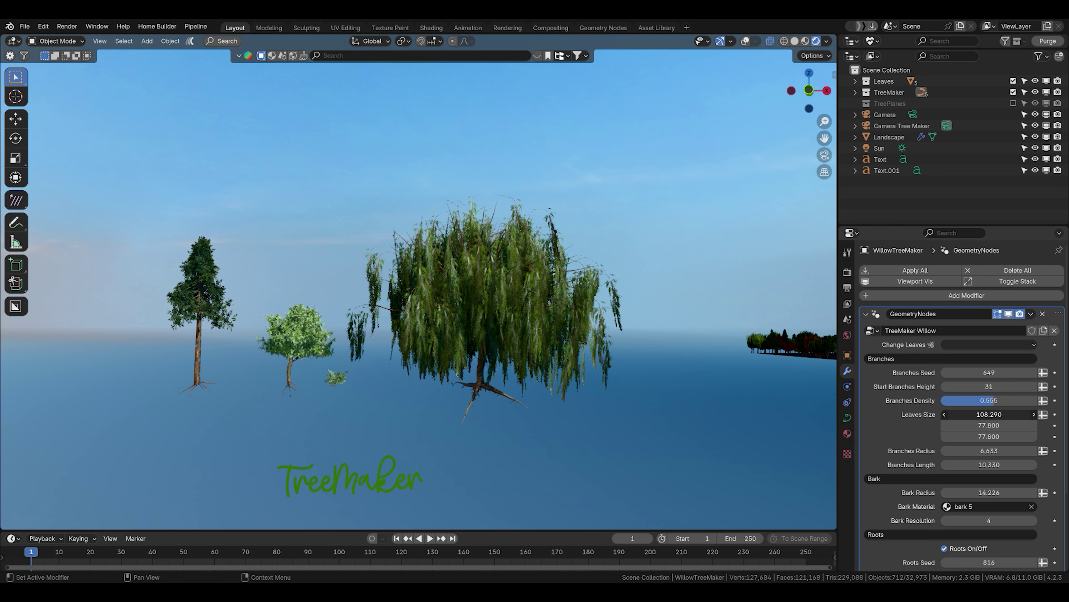
mouse_move(992, 414)
mouse_down()
mouse_move(969, 414)
mouse_move(991, 414)
mouse_up()
Undo a branch-length test and thicken the willow's Bark Radius to 25.306.
scroll(989, 389, down, 4)
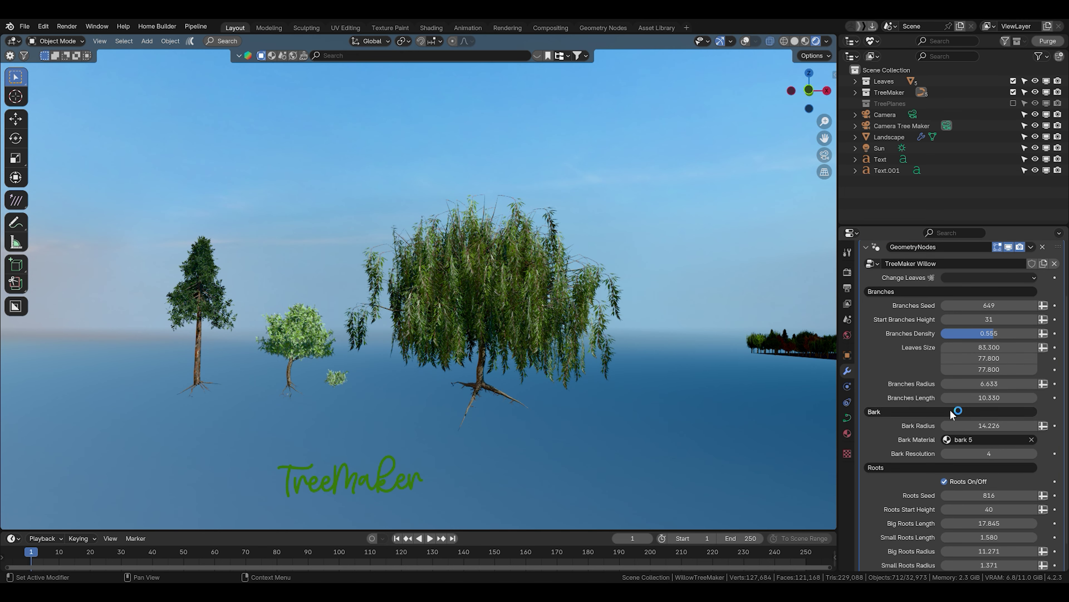
drag(989, 375, 1031, 375)
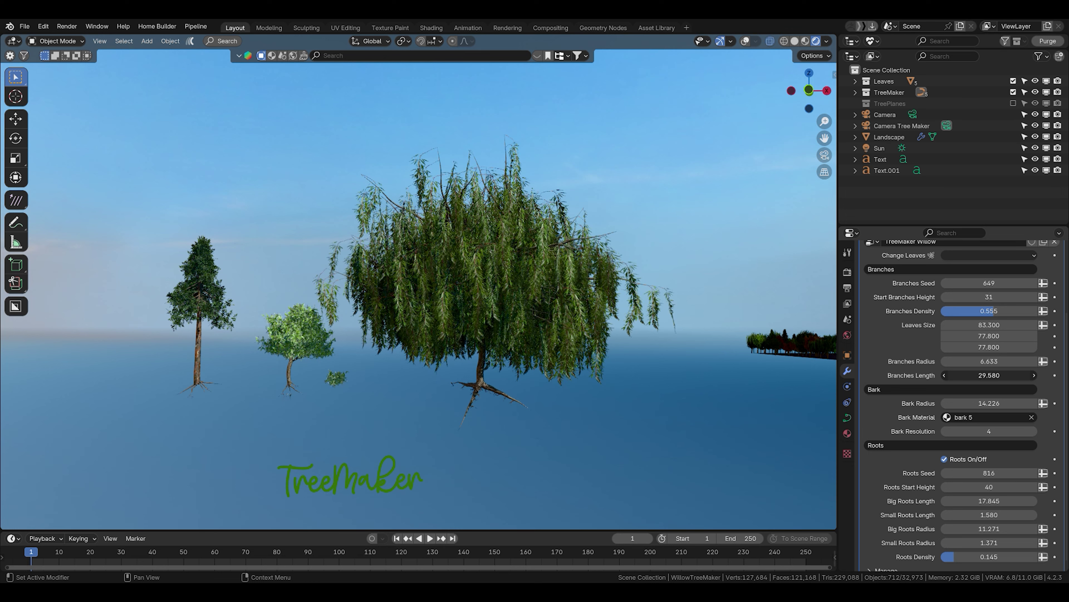
key(ctrl+z)
drag(989, 403, 1011, 403)
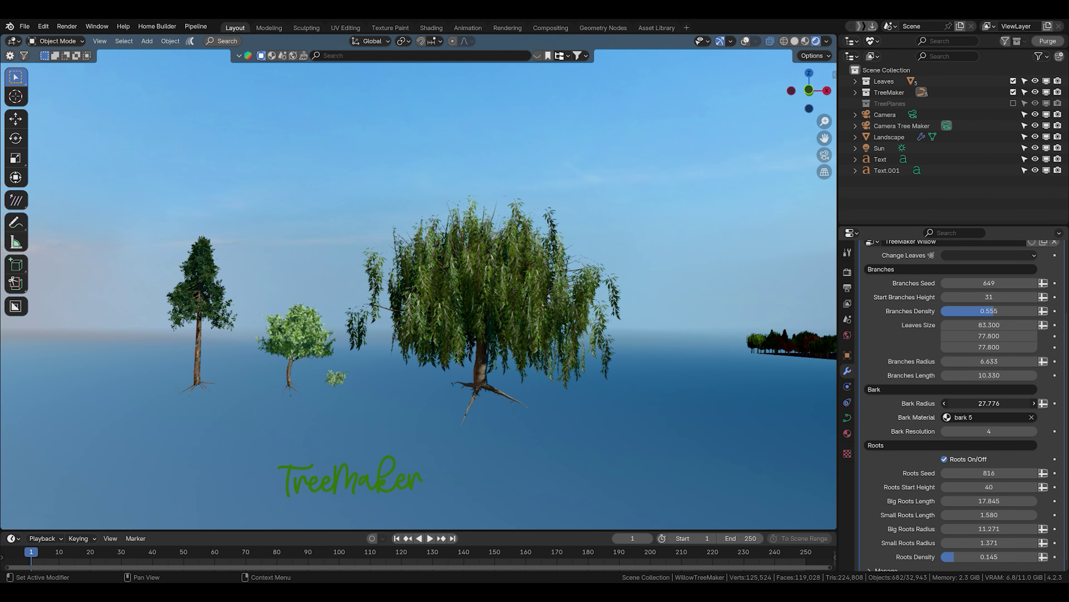
Reshape willow roots: seed 830, start height 37, big roots length 16.325; select the small tree.
scroll(984, 420, down, 1)
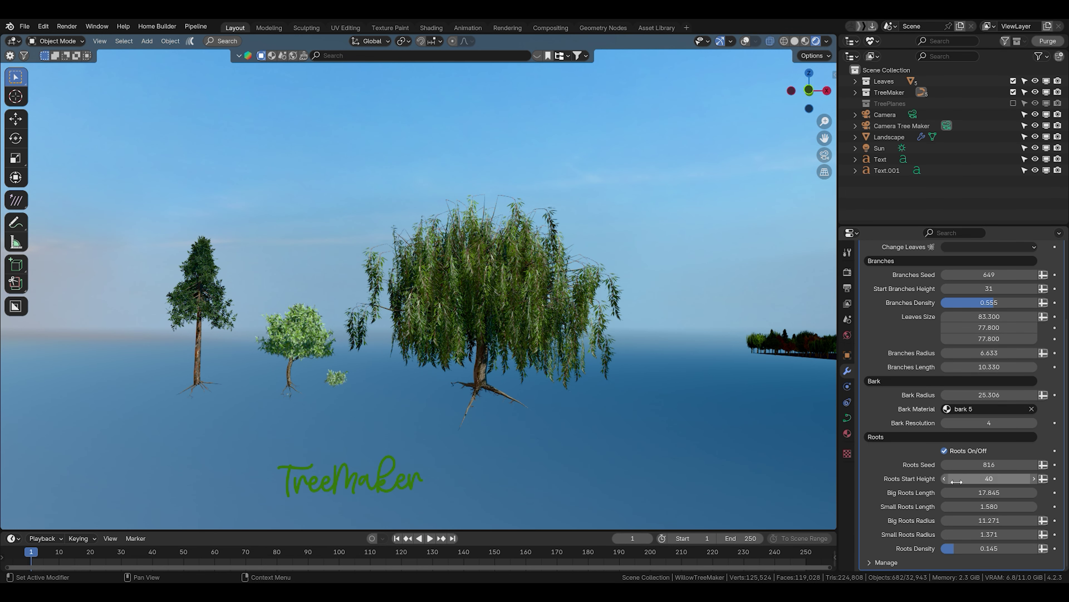
click(1033, 465)
click(1032, 465)
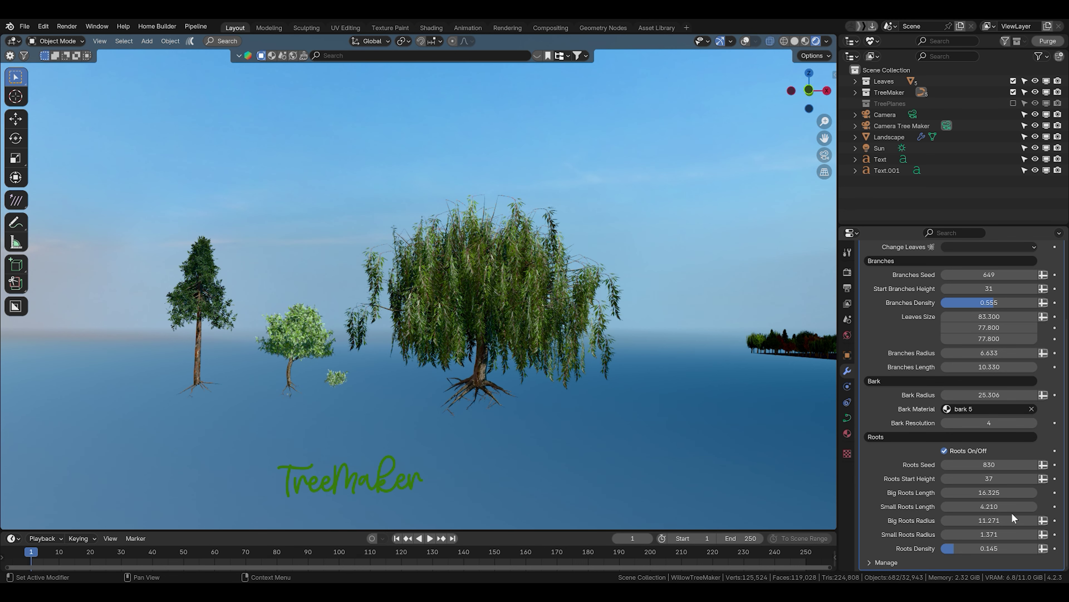
click(989, 522)
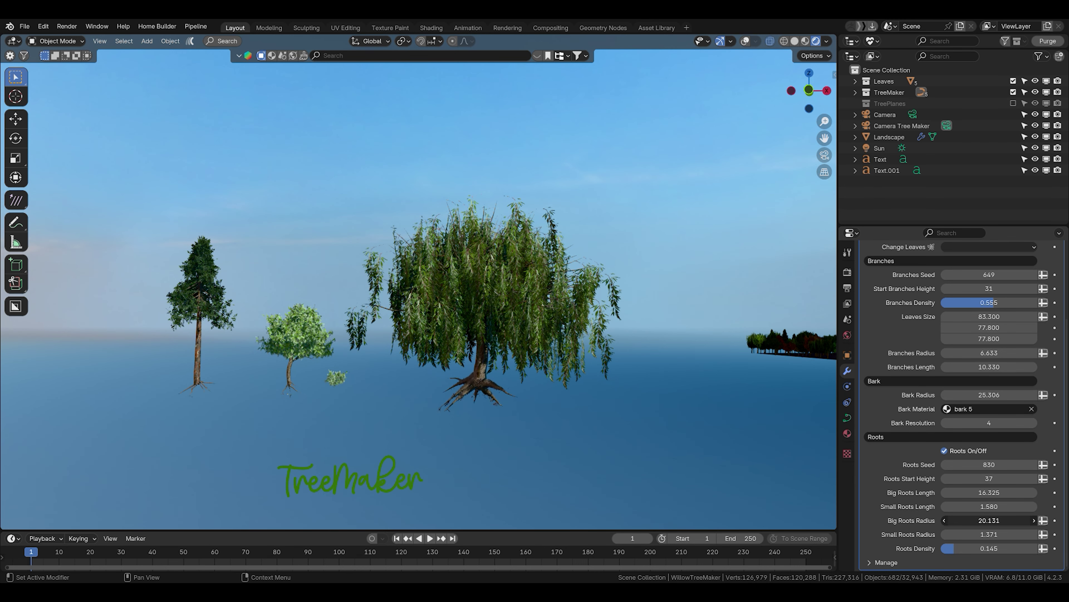
mouse_move(989, 520)
mouse_down()
mouse_move(1003, 543)
mouse_move(970, 552)
mouse_up()
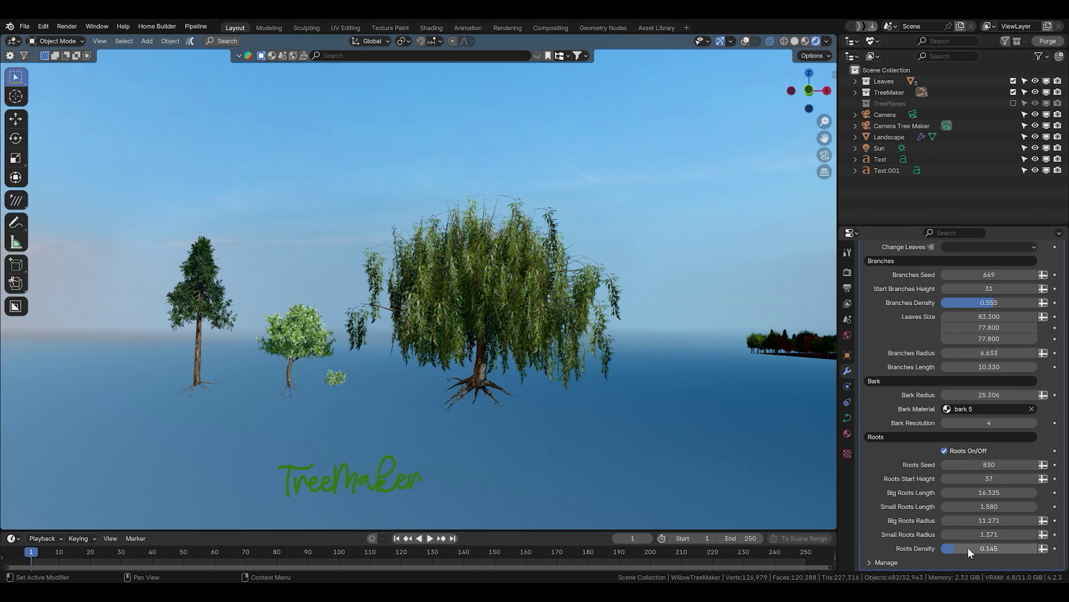
shift+click(333, 380)
shift+middle_drag(332, 380, 462, 381)
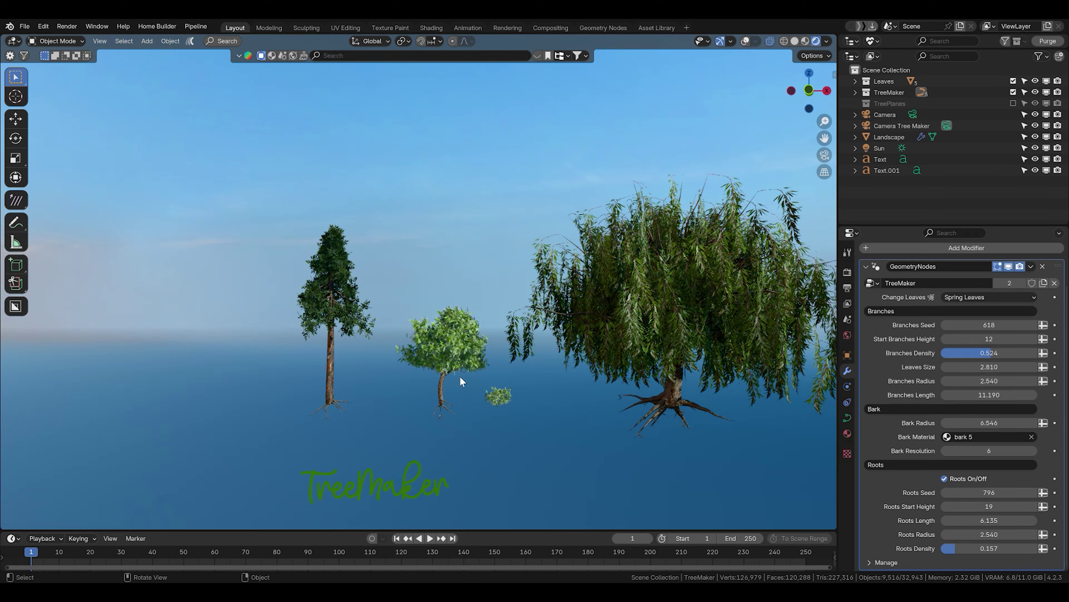
key(Tab)
key(shift+space)
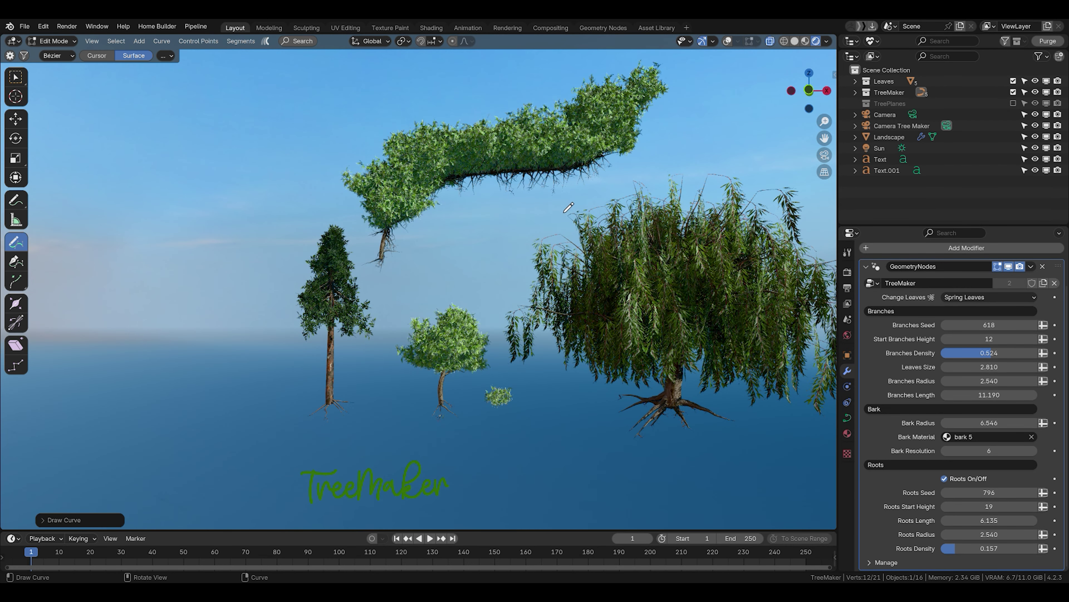
key(Tab)
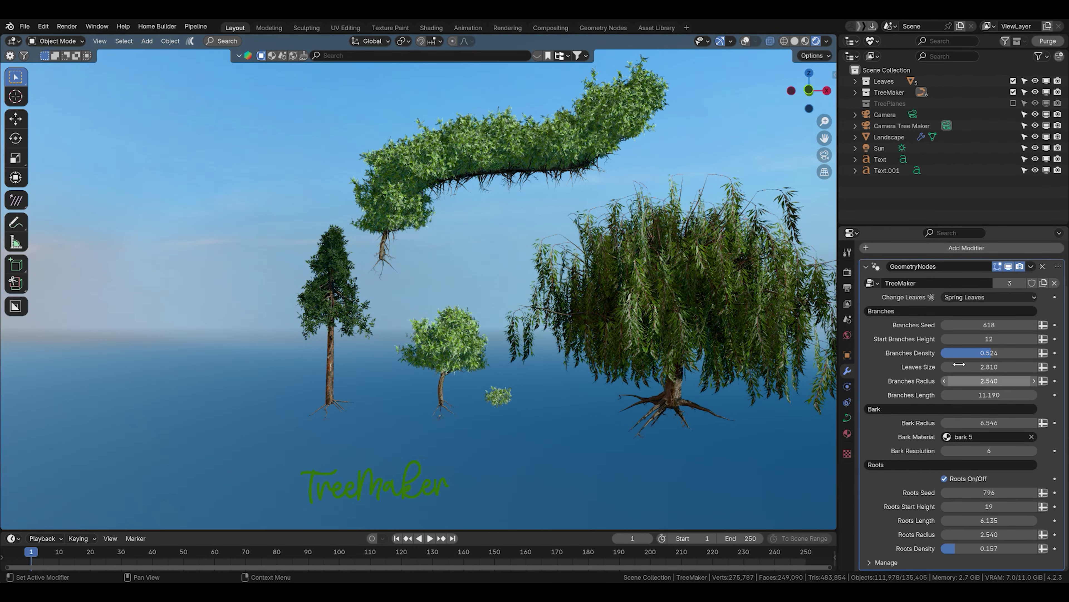
drag(1005, 340, 1010, 339)
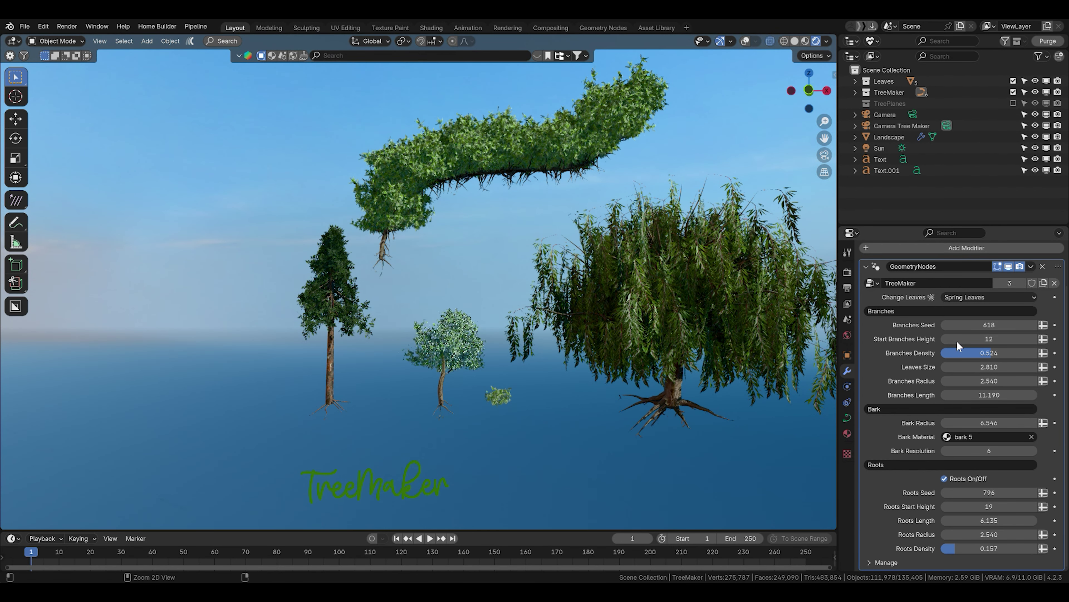
key(shift+alt+z)
click(499, 174)
key(shift+alt+z)
mouse_move(989, 338)
mouse_down()
mouse_move(1010, 338)
mouse_move(985, 338)
mouse_up()
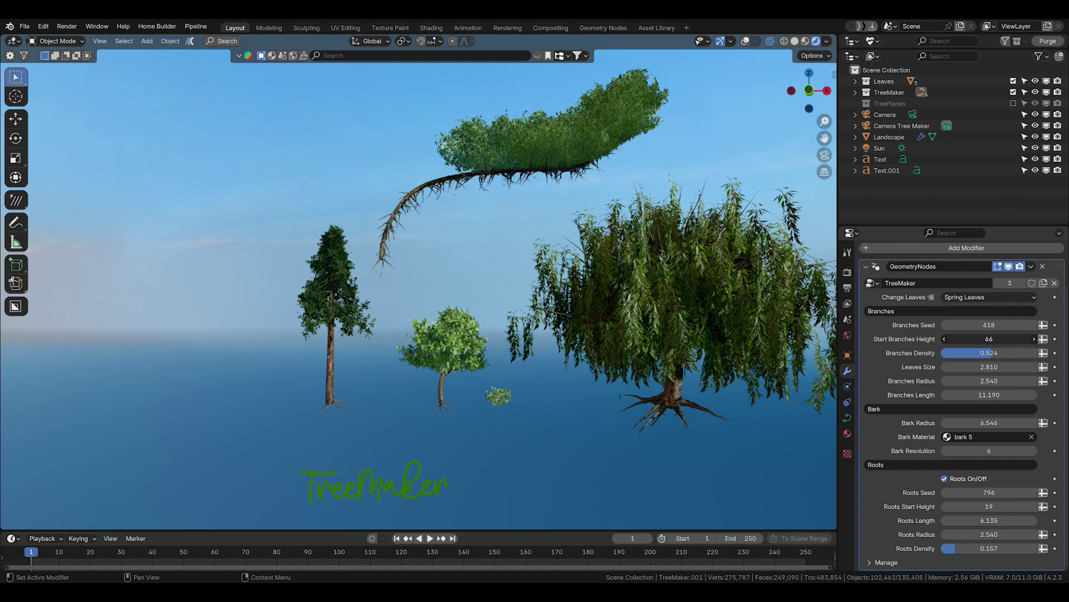
drag(1022, 506, 1022, 506)
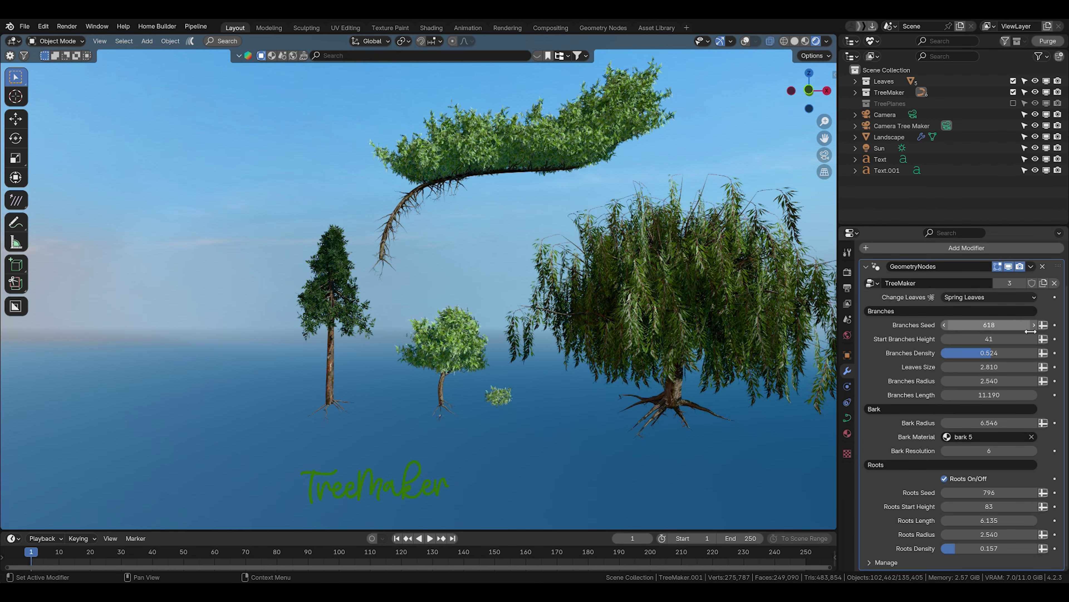
key(Delete)
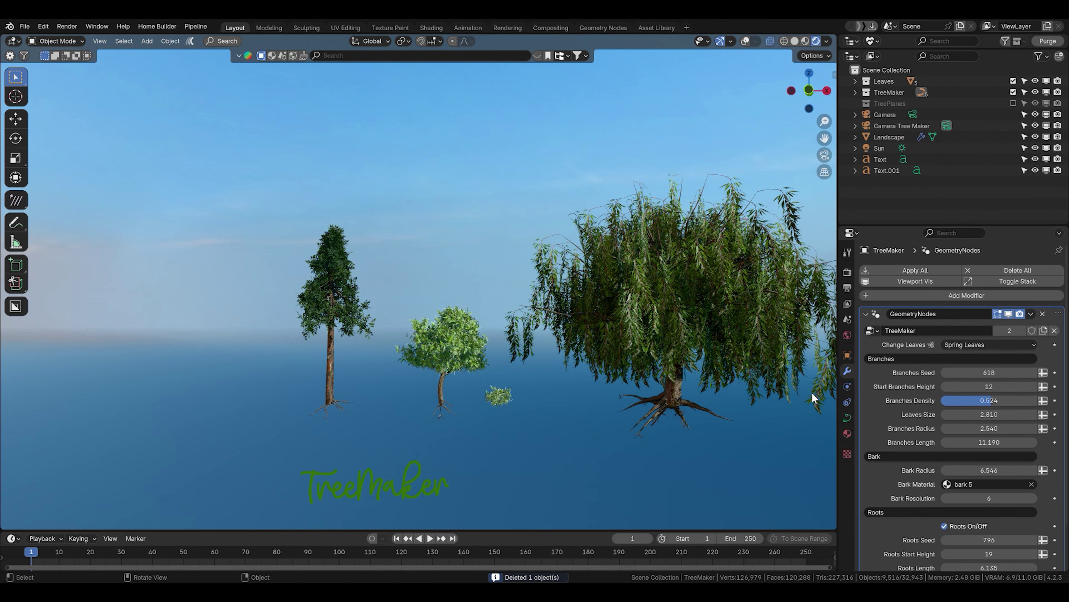
Step the small tree's Branches Seed up to 629, framing the tree in view.
click(1035, 373)
click(1034, 373)
click(1035, 373)
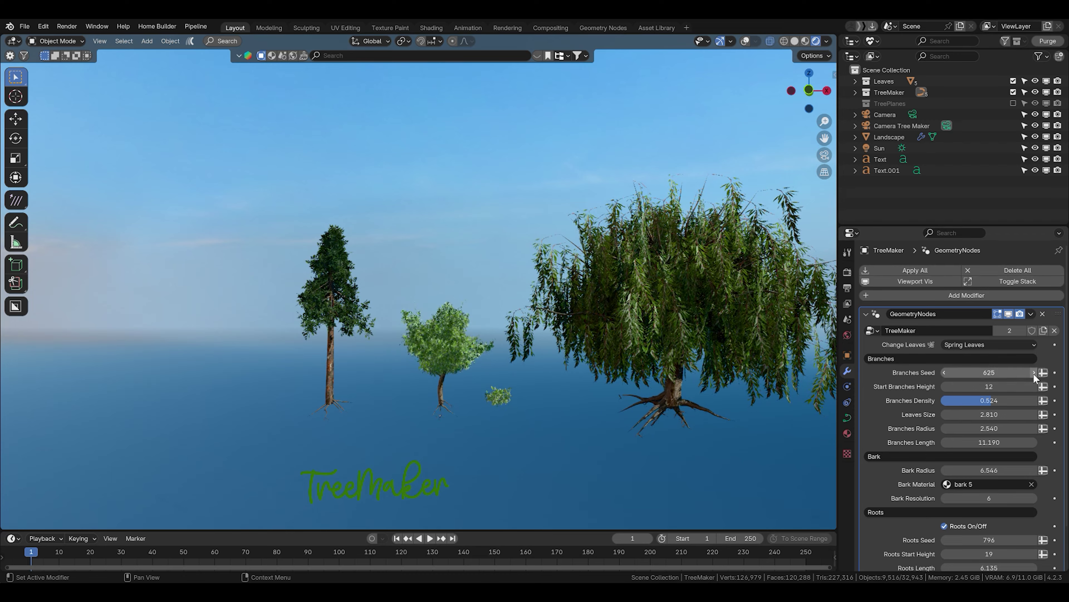
mouse_move(524, 361)
ctrl+middle_down()
mouse_move(536, 349)
mouse_move(699, 345)
ctrl+middle_up()
shift+middle_drag(604, 362, 607, 332)
click(1036, 373)
click(1036, 373)
Set the small tree's Start Branches Height to 11, undo a leaf-size test, and thicken its trunk.
drag(997, 386, 910, 388)
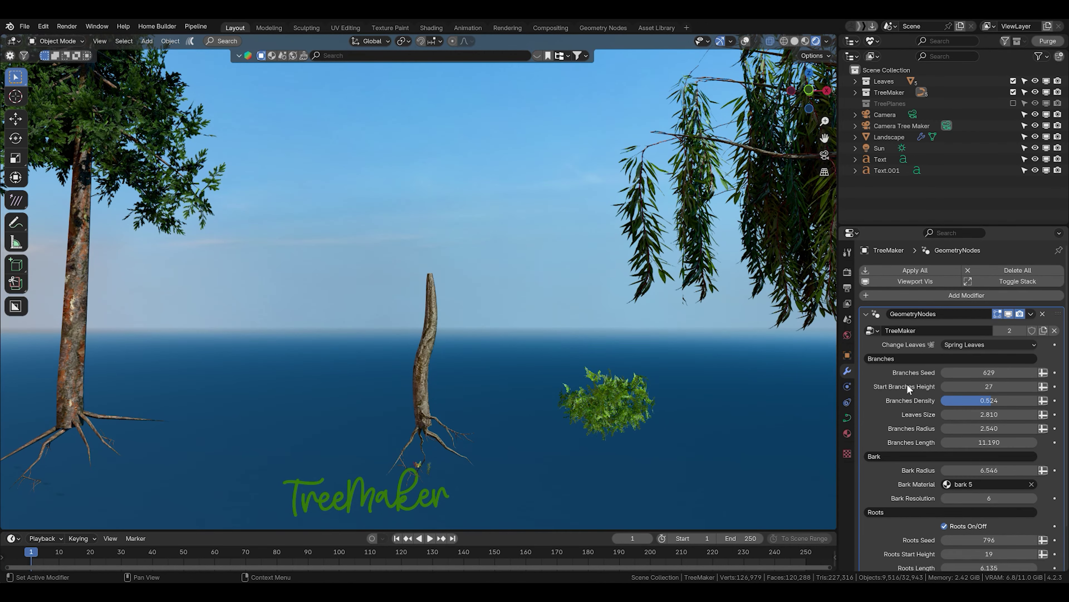
click(944, 387)
click(944, 387)
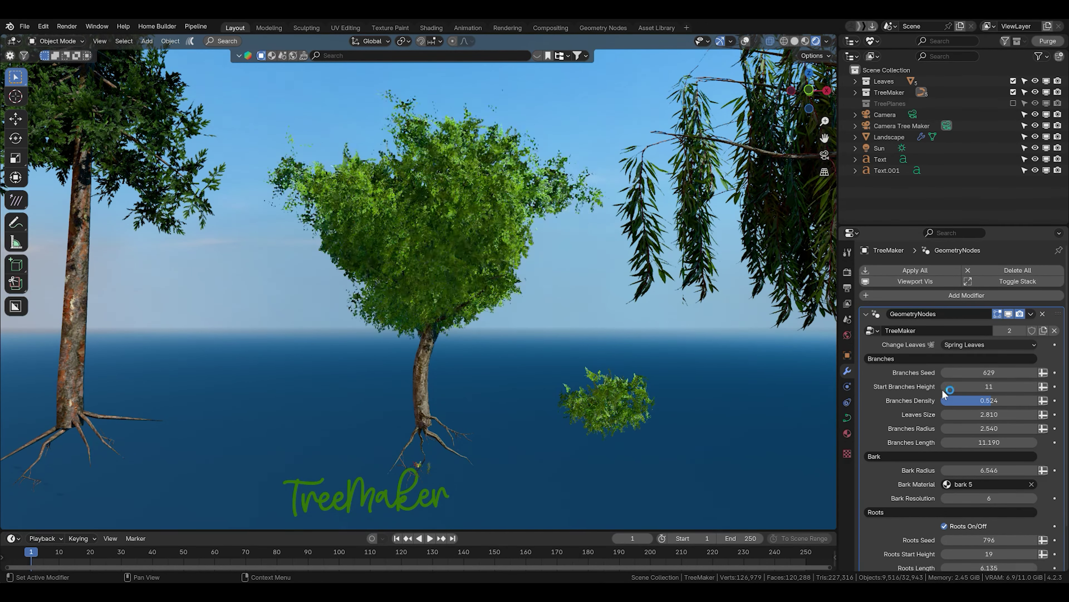
drag(968, 414, 1002, 414)
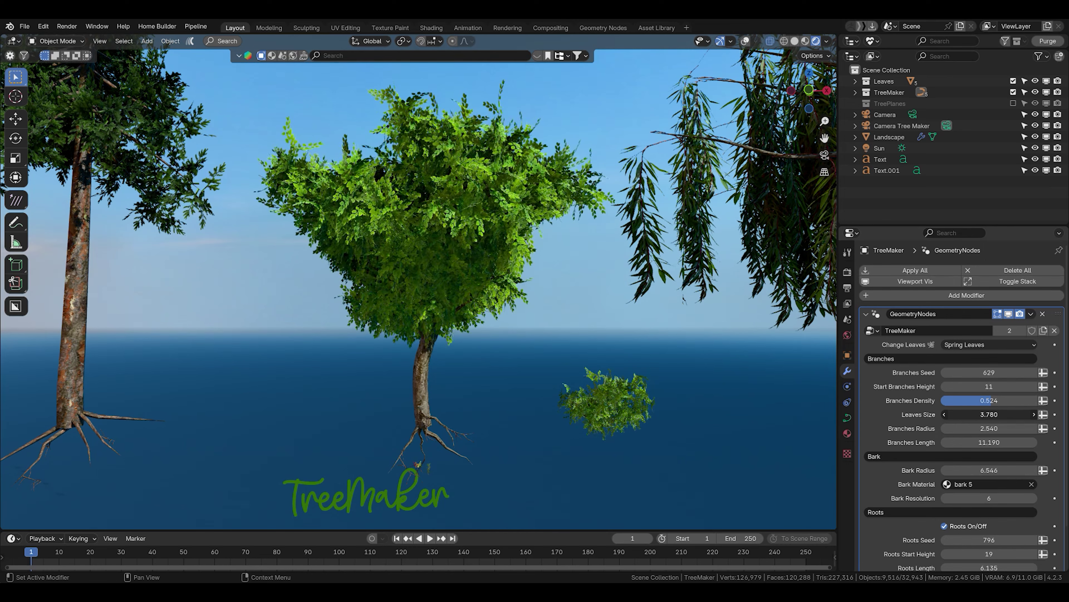
key(ctrl+z)
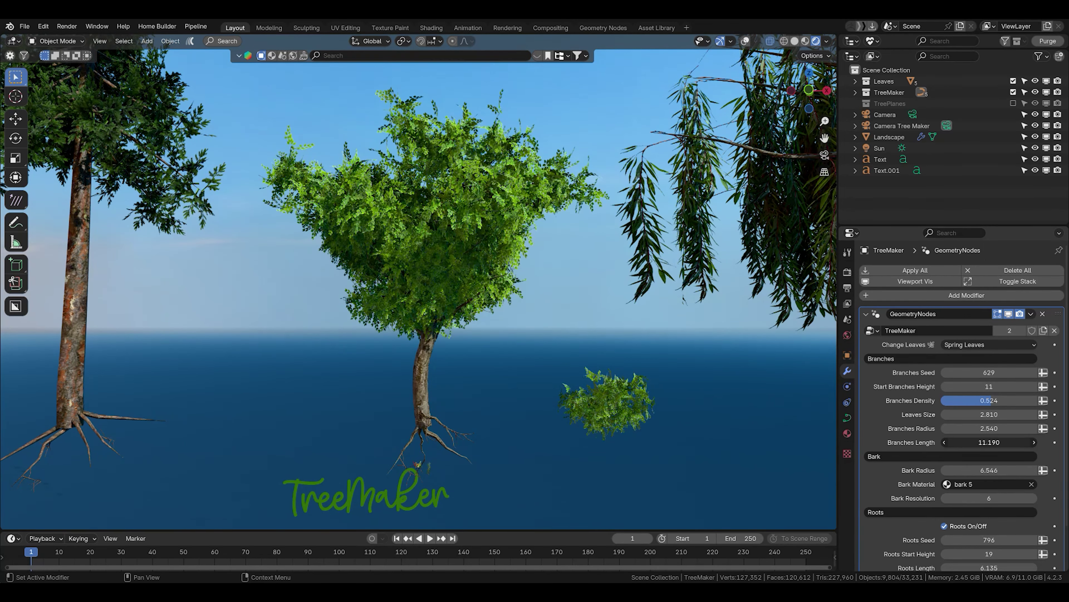
scroll(996, 438, down, 3)
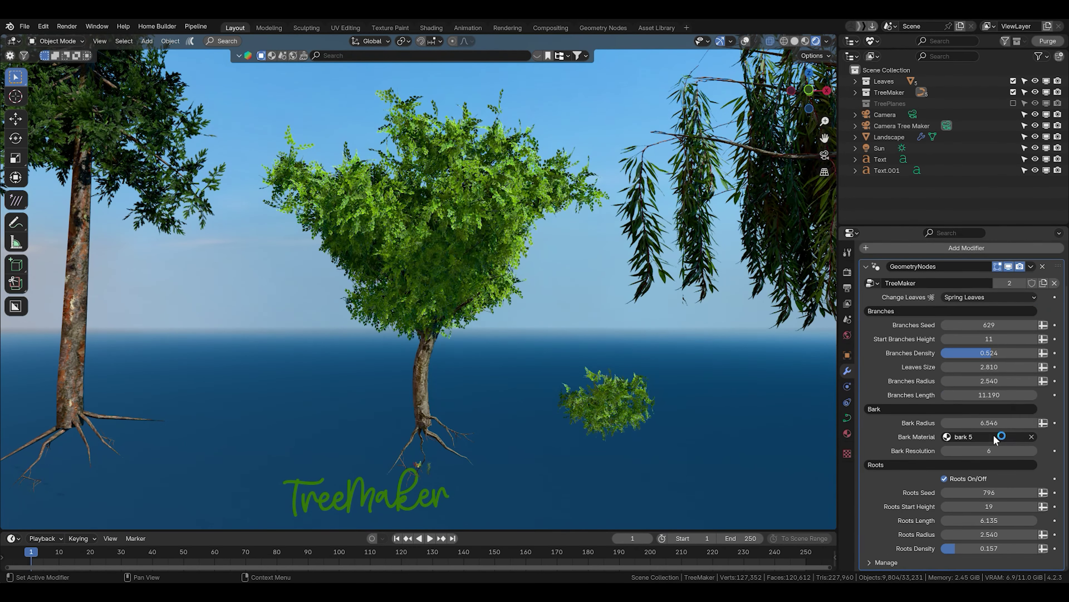
mouse_move(989, 422)
mouse_down()
mouse_move(968, 492)
mouse_move(1010, 520)
mouse_up()
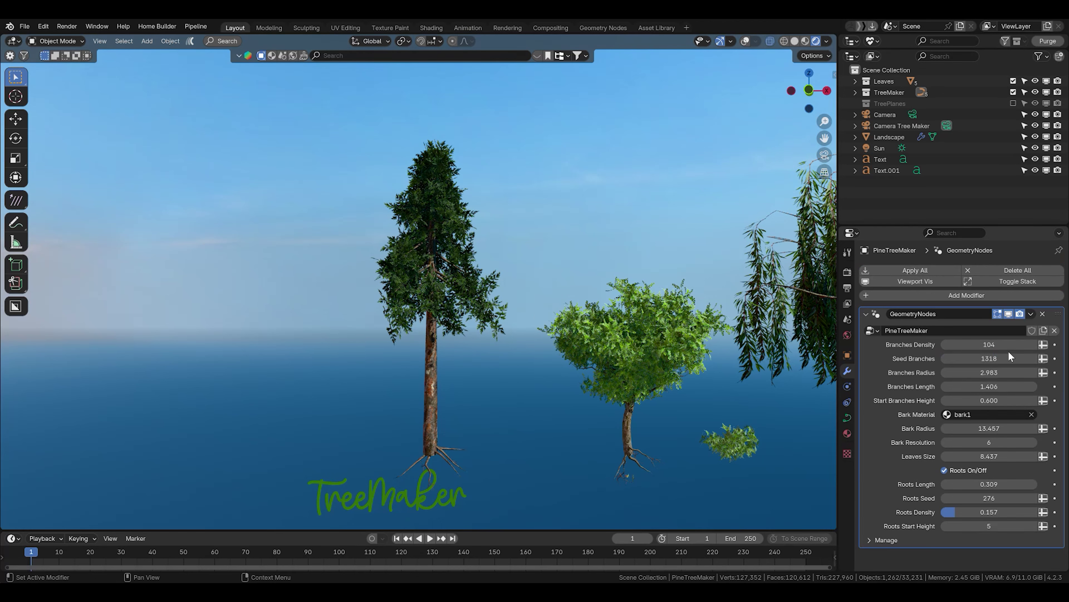
Set pine Branches Density 173, Seed Branches 1379, Start Branches Height 0.476 and Branches Length 1.316.
mouse_move(1010, 345)
mouse_down()
mouse_move(985, 345)
mouse_move(1000, 358)
mouse_up()
mouse_move(989, 400)
mouse_down()
mouse_move(979, 400)
mouse_move(999, 386)
mouse_move(968, 386)
mouse_up()
middle_drag(484, 333, 419, 334)
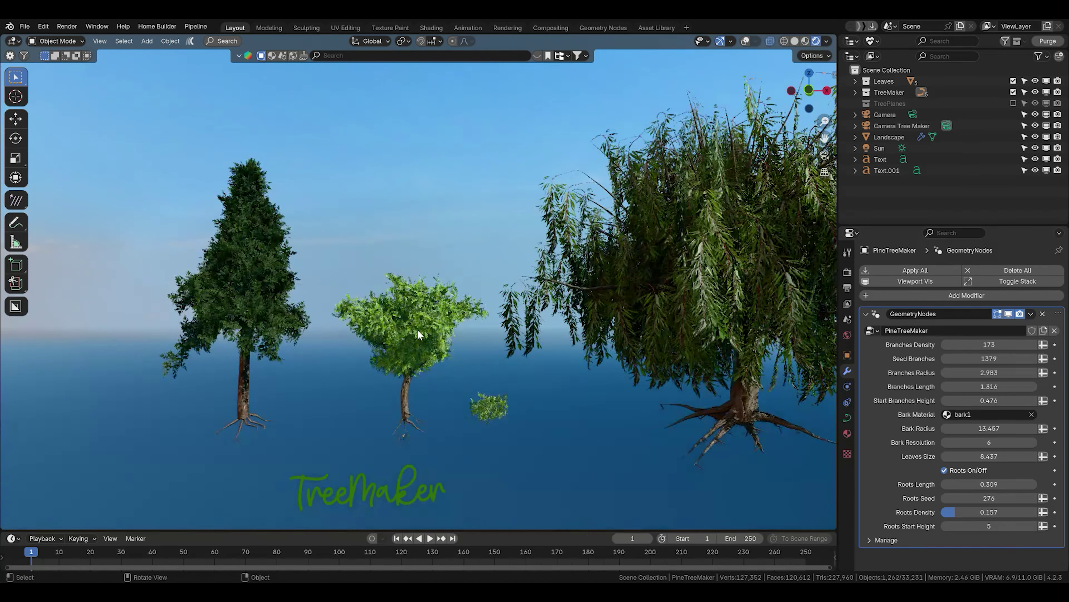
scroll(419, 334, down, 3)
scroll(419, 334, down, 2)
scroll(489, 358, down, 2)
Raise the landscape scatter's Density Factor to 0.190, then drag a TreeMaker asset into the scene.
shift+middle_drag(489, 358, 297, 364)
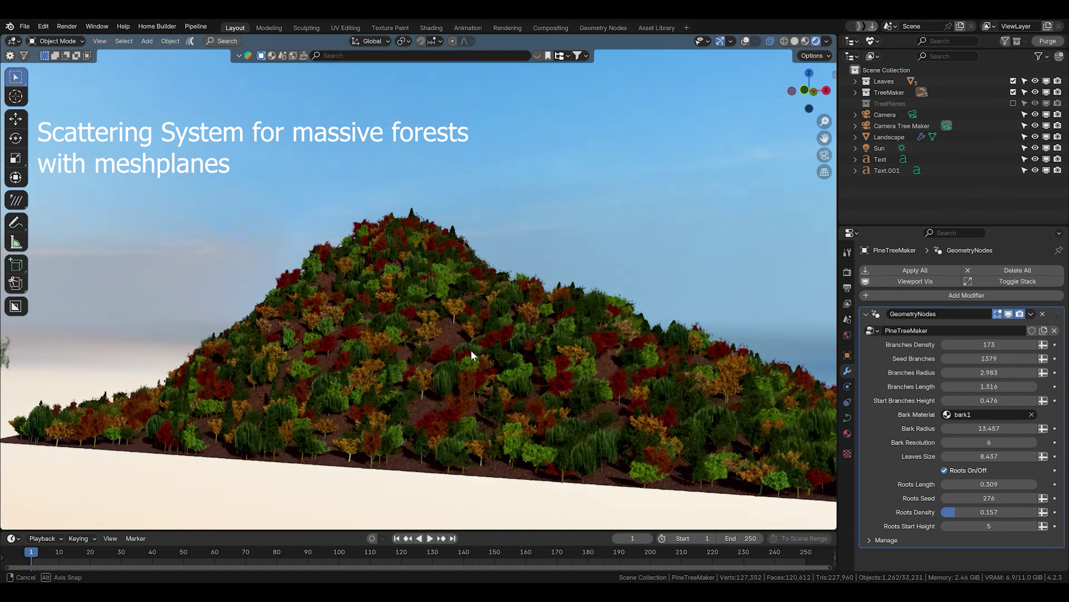
click(470, 357)
mouse_move(970, 367)
mouse_down()
mouse_move(989, 400)
mouse_move(1002, 400)
mouse_up()
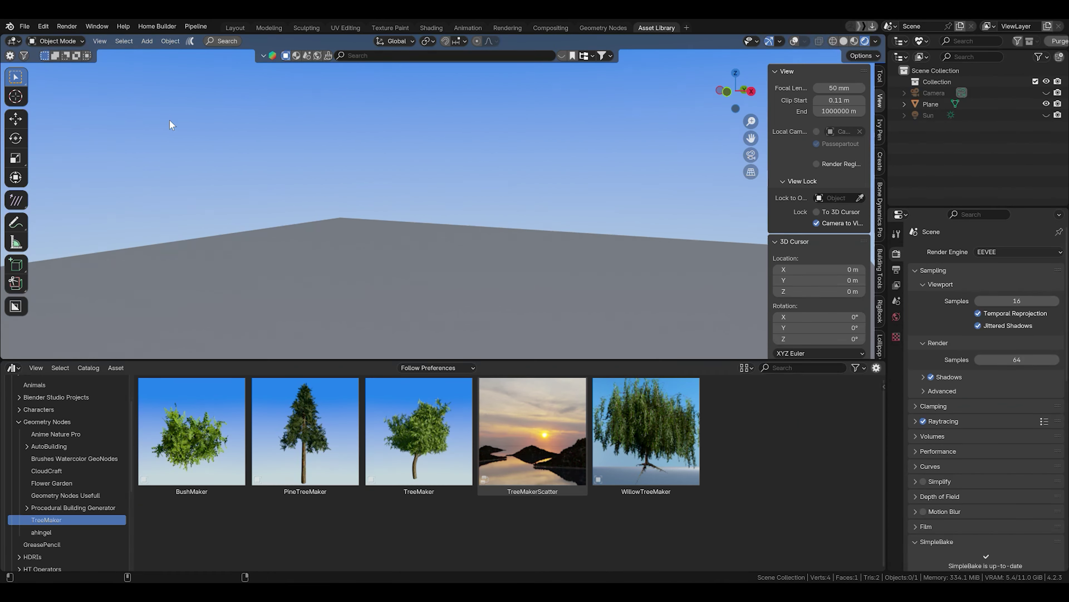
drag(419, 430, 236, 298)
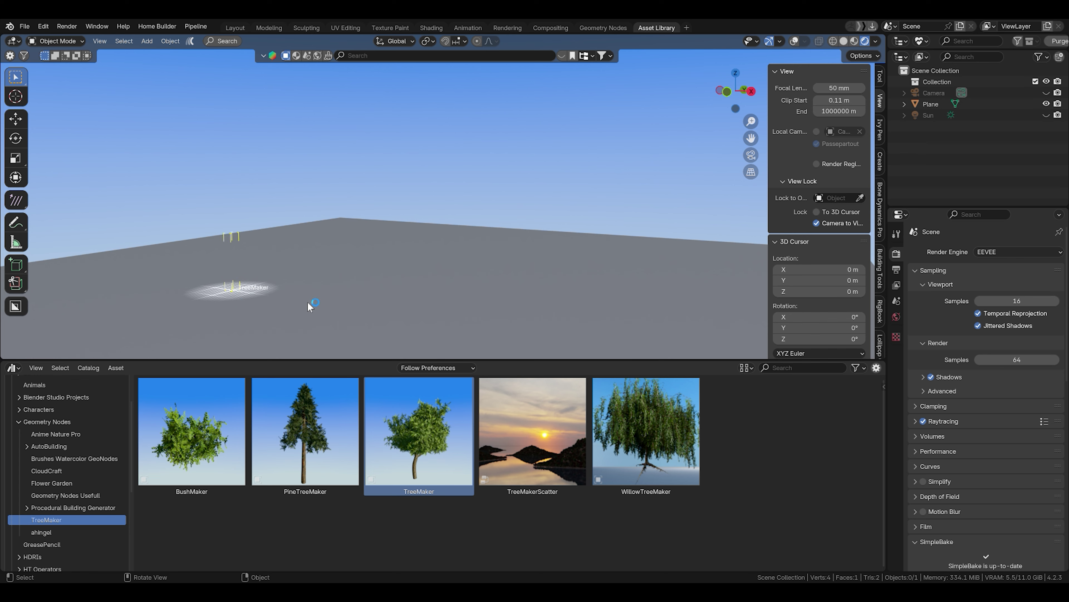
Drop the TreeMaker tree on the ground, frame it and show its generator settings.
click(229, 237)
key(KP_Decimal)
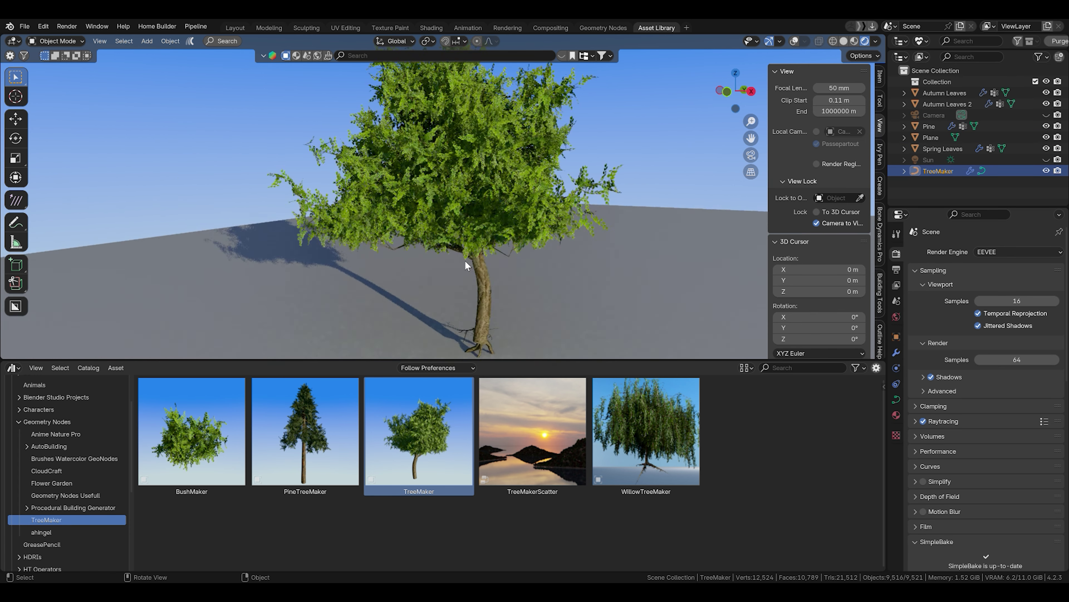
click(897, 354)
Try the leaf presets, settle on Autumn Leaves 2, and raise Branches Seed to 631.
click(1004, 326)
click(983, 351)
click(1003, 325)
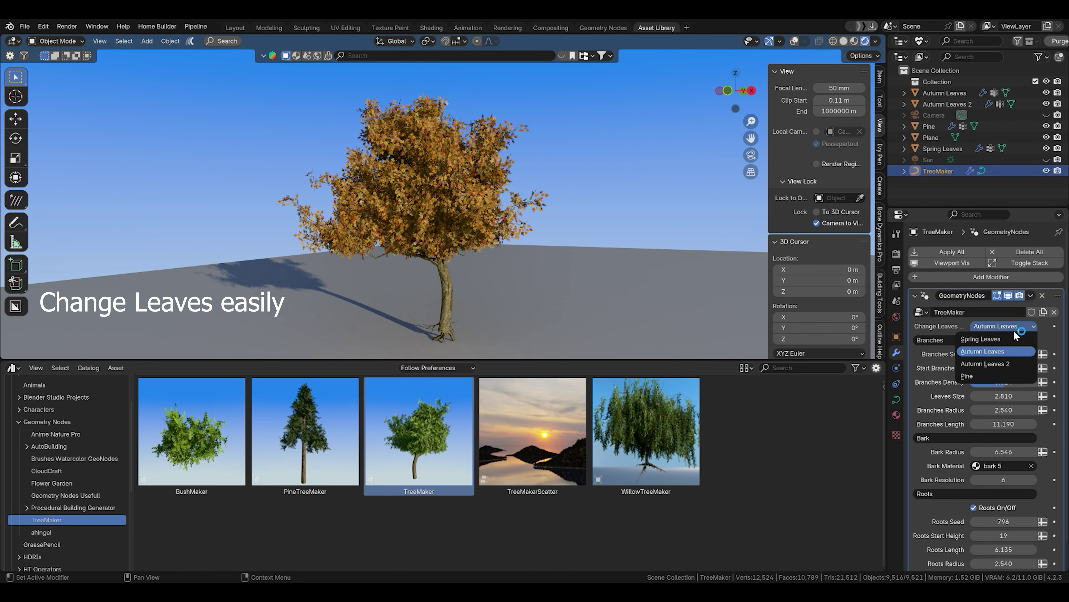
click(985, 364)
click(1003, 326)
click(968, 376)
click(1003, 326)
click(981, 339)
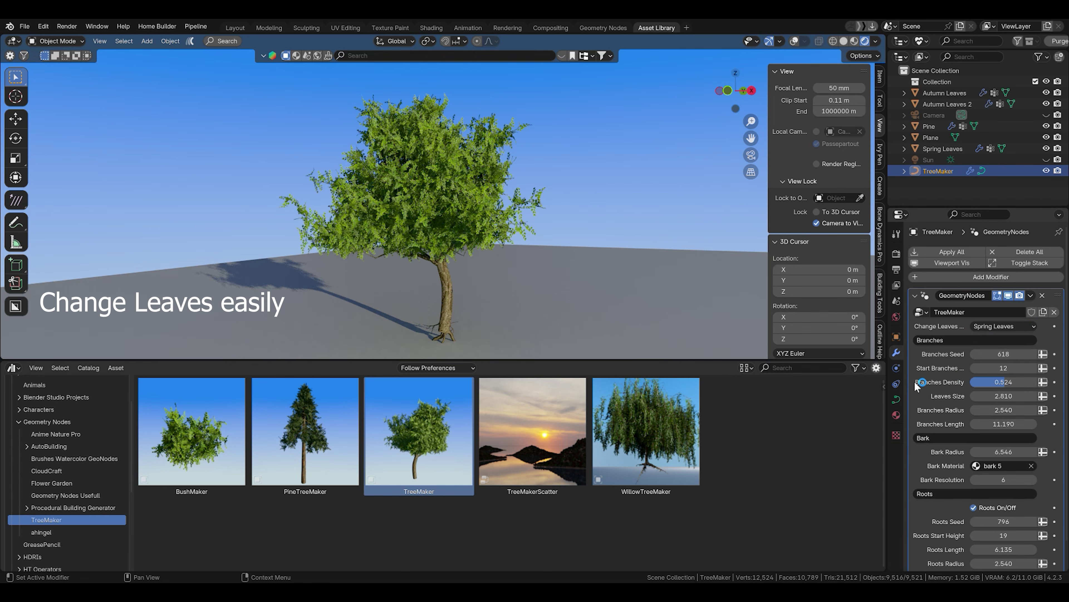
click(1004, 326)
click(1004, 352)
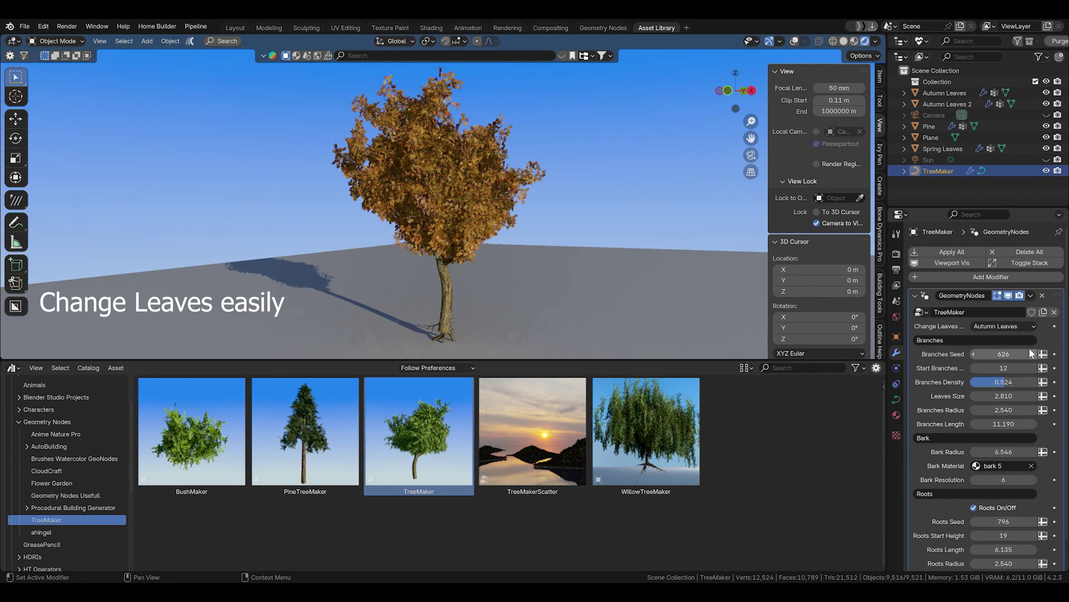
click(1004, 326)
click(987, 363)
click(1034, 354)
click(1034, 354)
click(1034, 353)
In curve Edit Mode, set drawing to Cursor depth and draw curves right and left of the tree.
key(Tab)
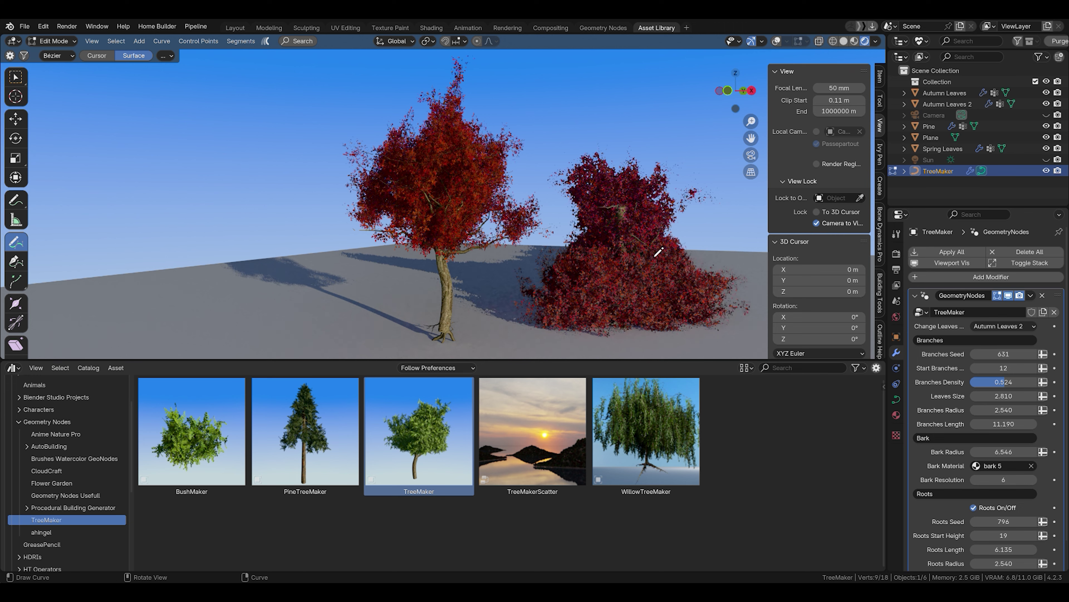
key(ctrl+z)
click(95, 56)
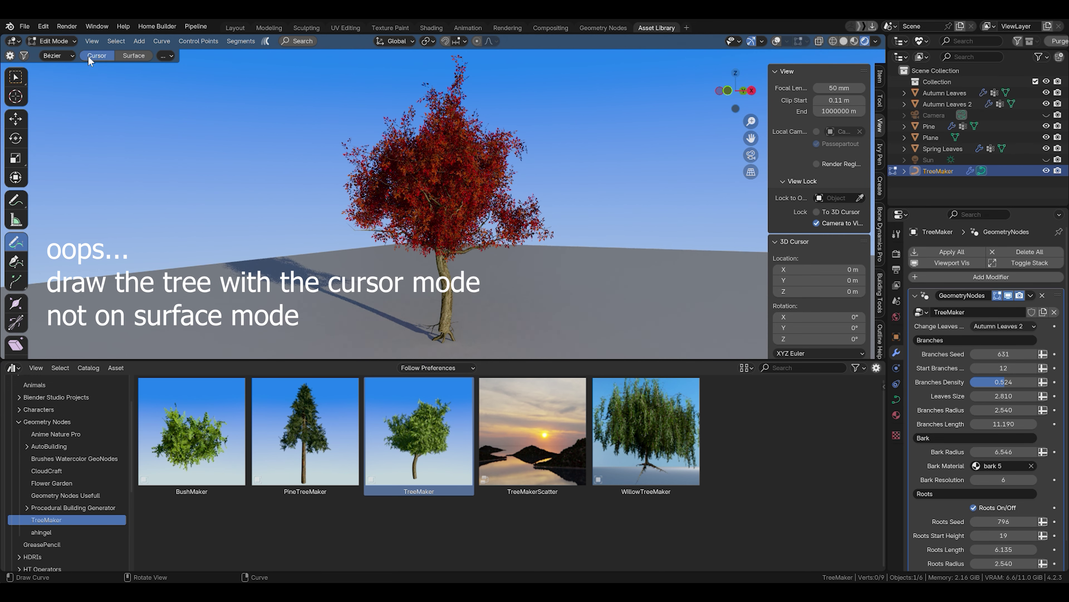
drag(621, 335, 611, 269)
drag(278, 330, 269, 270)
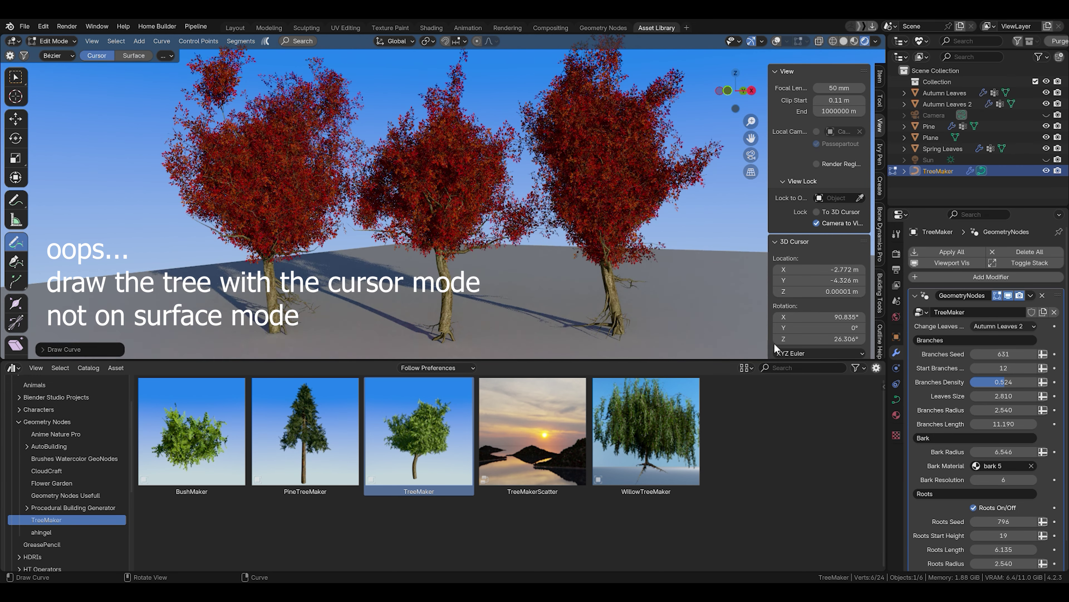
Separate the new curves with P so each tree becomes its own object.
key(Tab)
click(647, 284)
key(Tab)
key(l)
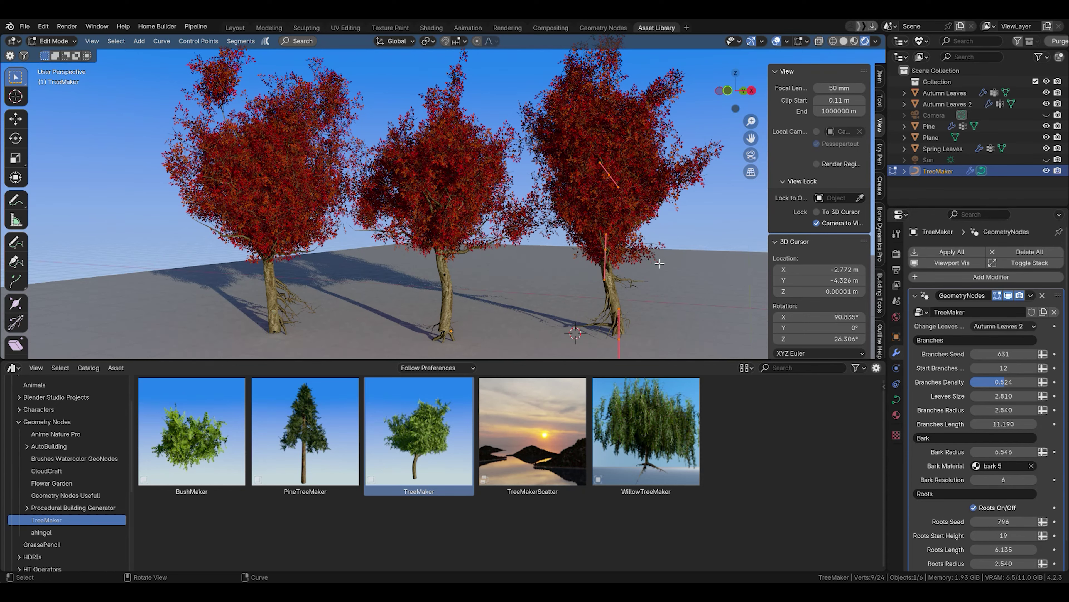
key(p)
key(p)
key(Tab)
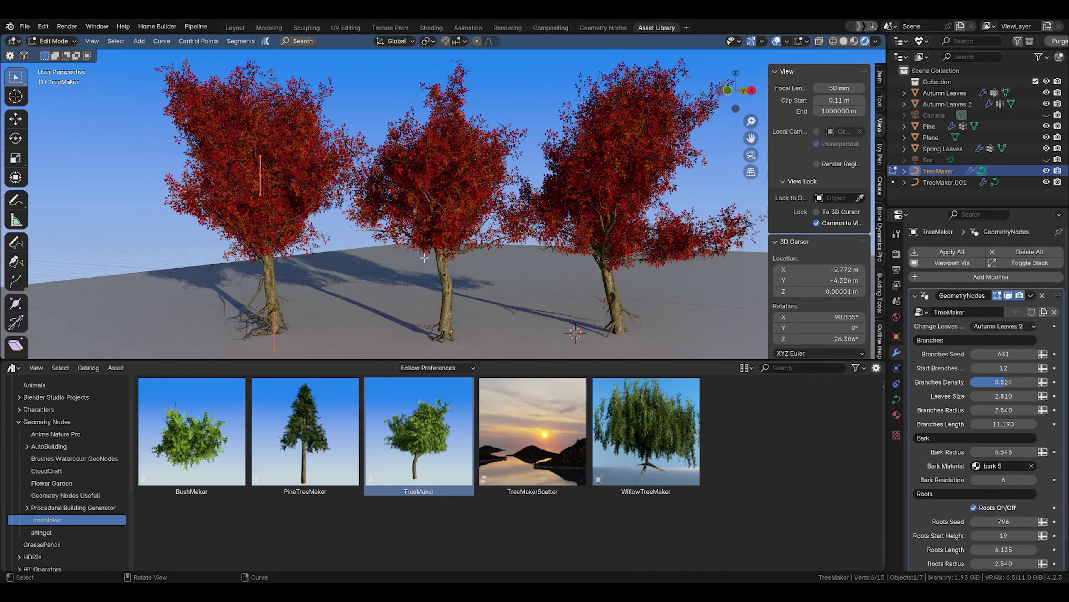
click(253, 190)
shift+click(480, 139)
Give the right tree Autumn Leaves.
click(610, 190)
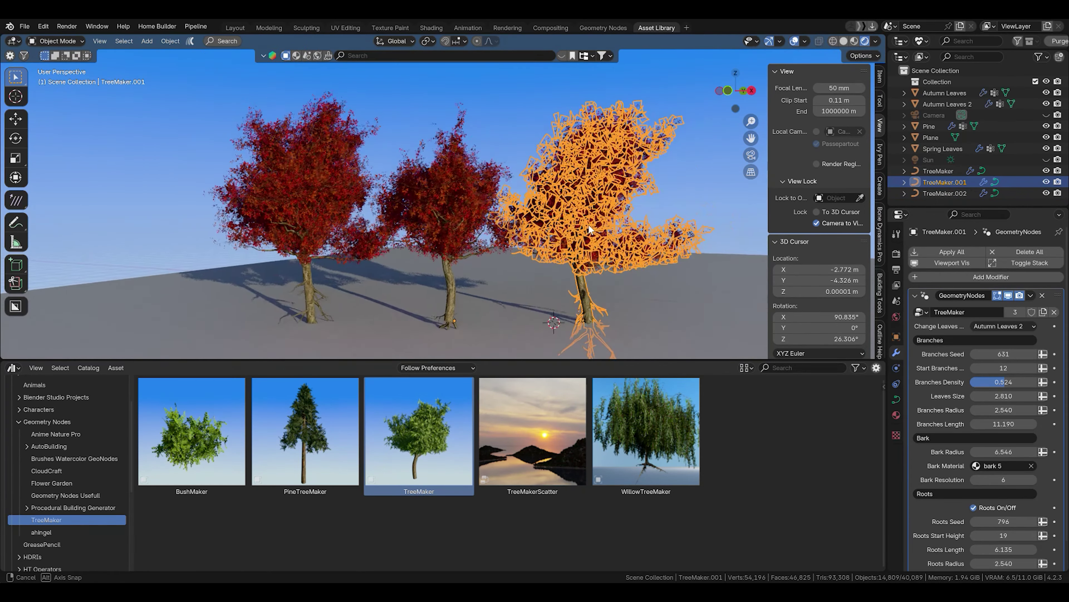
key(alt+a)
click(982, 328)
click(1002, 348)
Give the left tree Spring Leaves.
click(295, 189)
click(1004, 326)
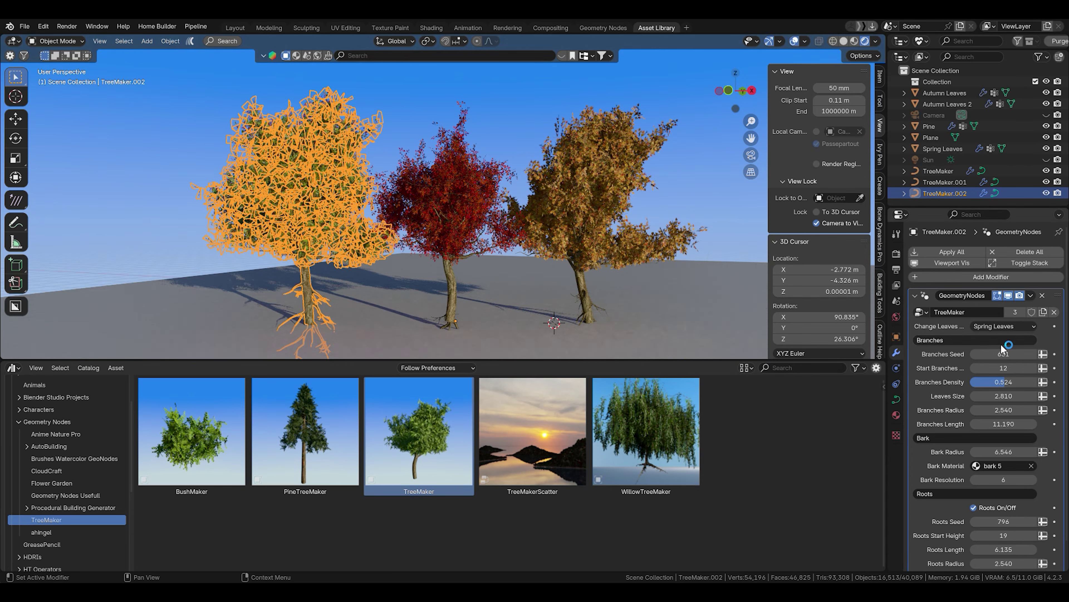
click(1006, 350)
click(542, 140)
scroll(996, 468, down, 2)
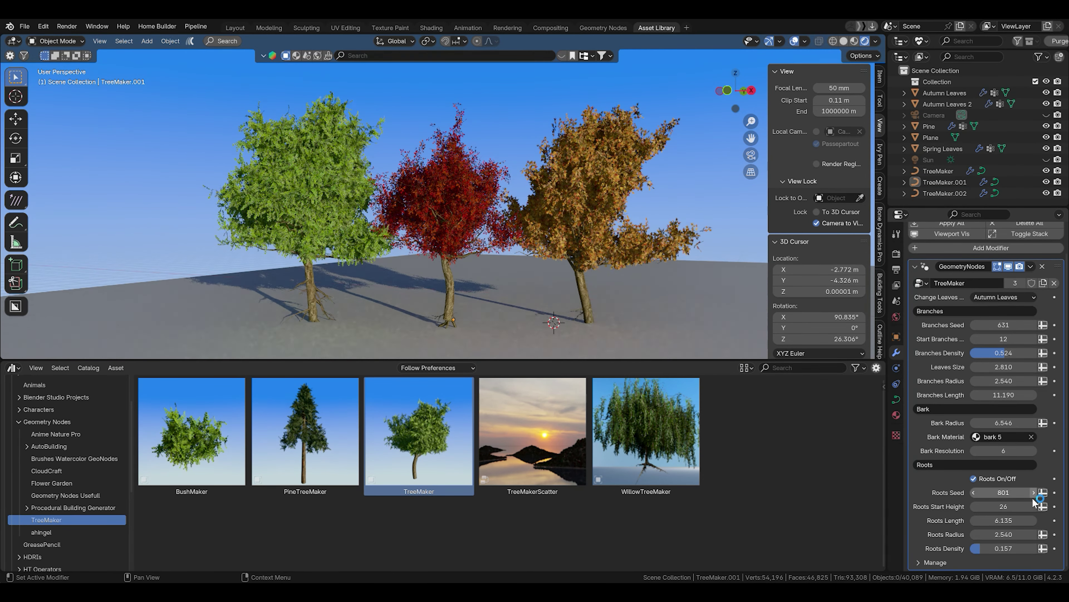
Reshuffle the roots with Roots Seed 804 and a higher Roots Start Height.
click(312, 217)
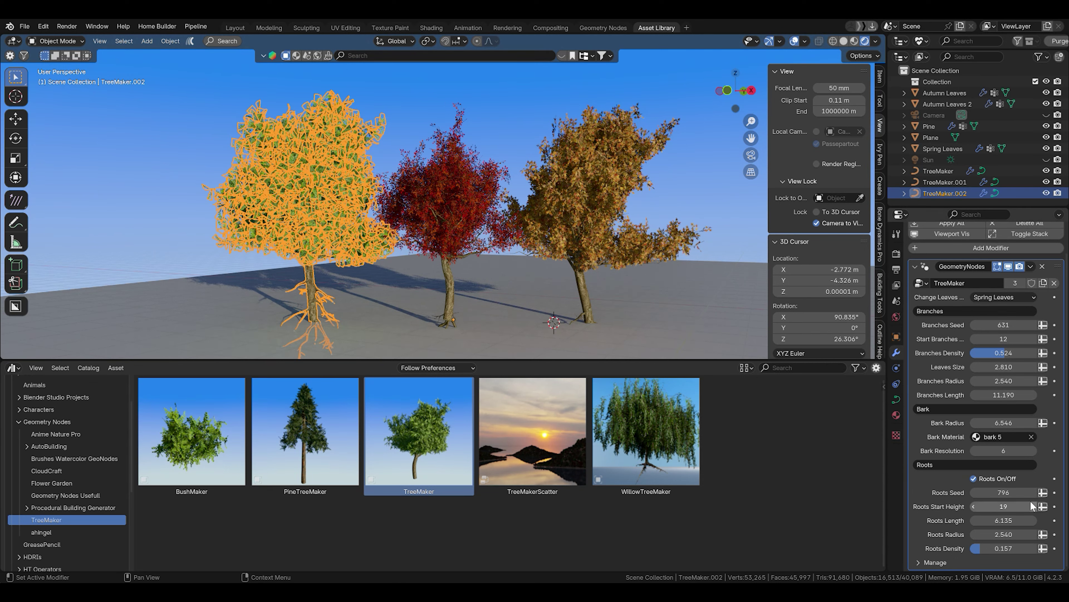
click(1034, 492)
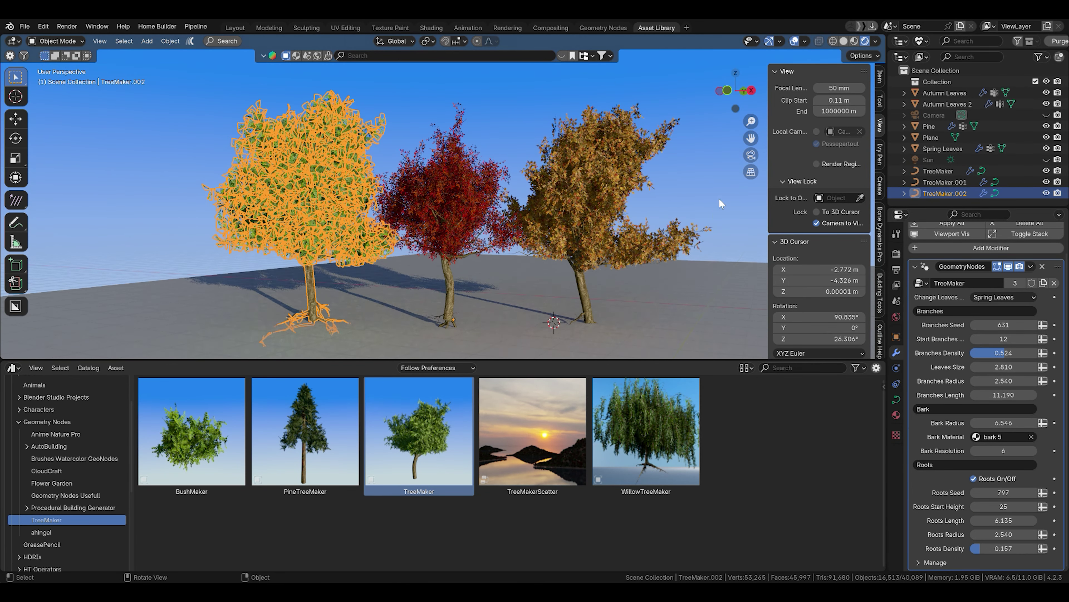
click(521, 254)
click(542, 216)
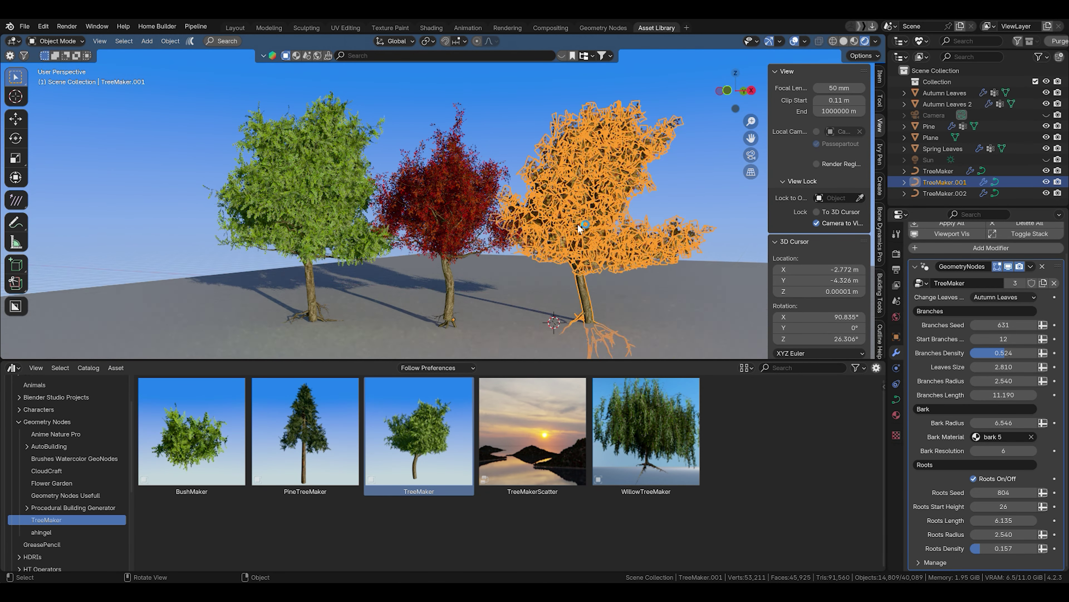
key(Tab)
Lean the right tree by rotating its curve and bend it by moving the top point.
key(l)
key(f)
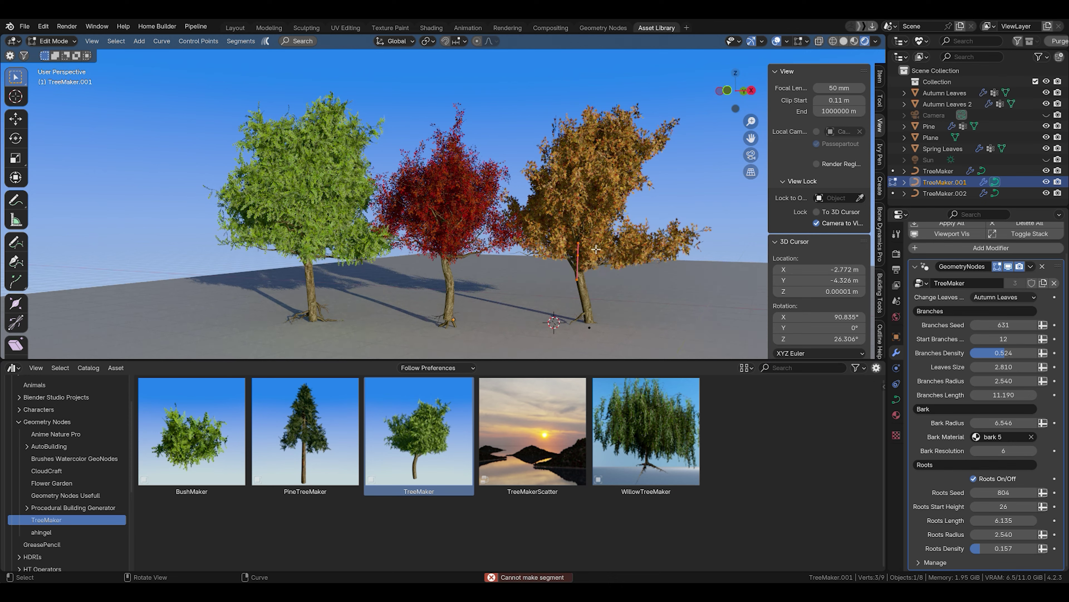
key(r)
click(622, 180)
click(578, 254)
key(g)
click(605, 276)
Box-select the right trunk's control points and tilt them to twist the trunk.
key(b)
drag(660, 119, 540, 309)
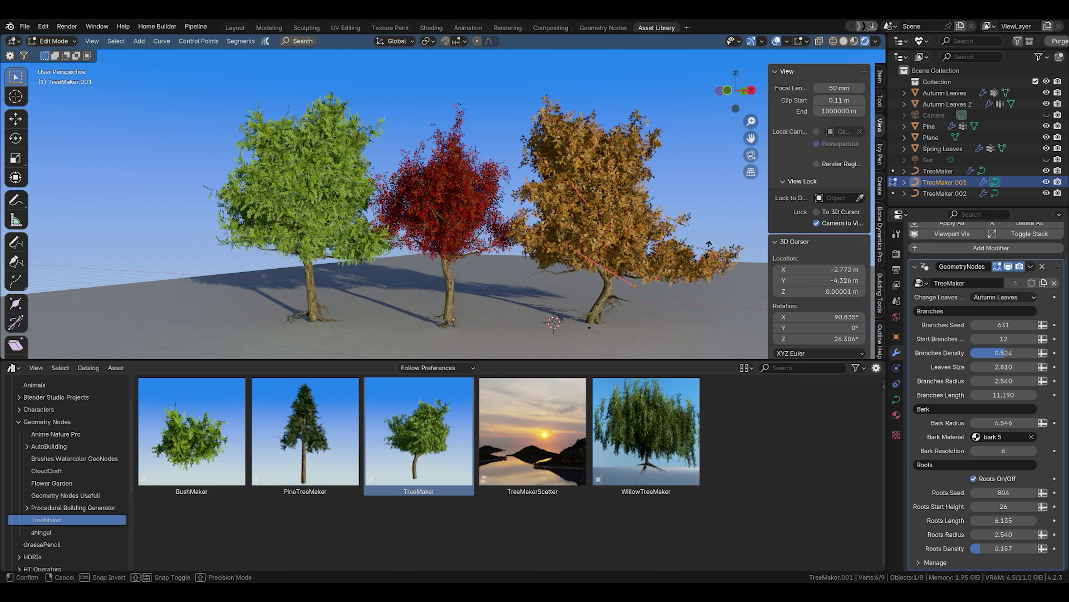
key(ctrl+t)
scroll(531, 234, up, 4)
scroll(531, 233, up, 3)
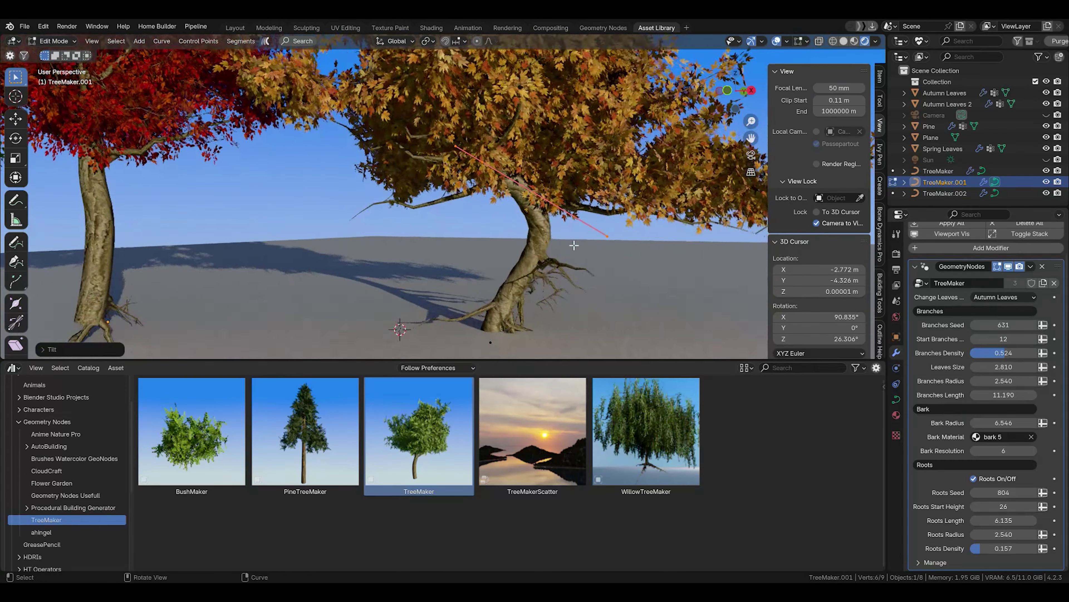
scroll(505, 229, up, 3)
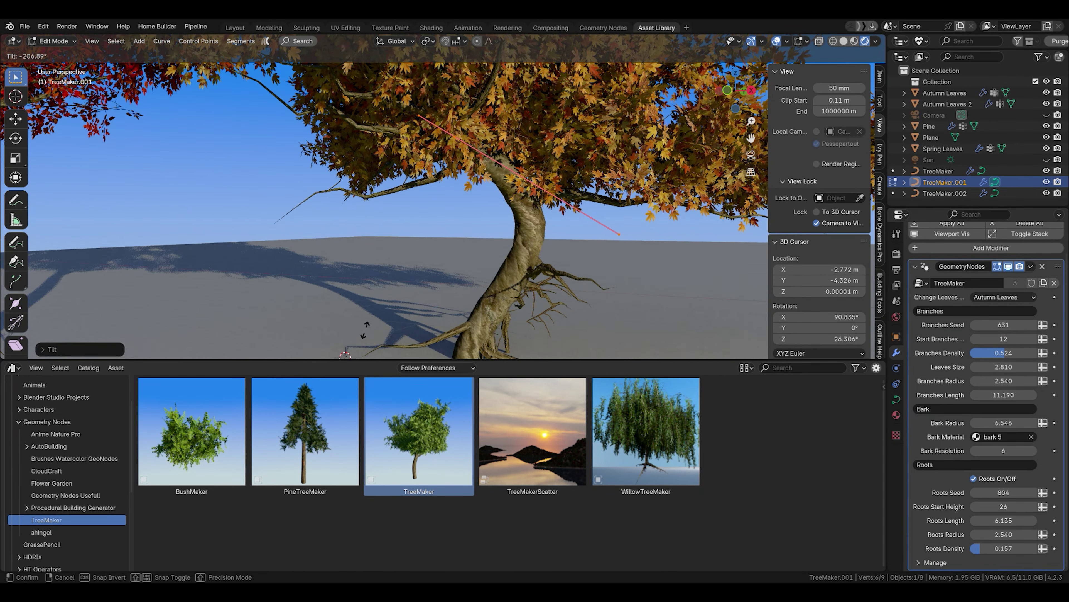
click(483, 224)
scroll(548, 253, down, 3)
scroll(589, 276, down, 2)
scroll(611, 282, up, 2)
key(Tab)
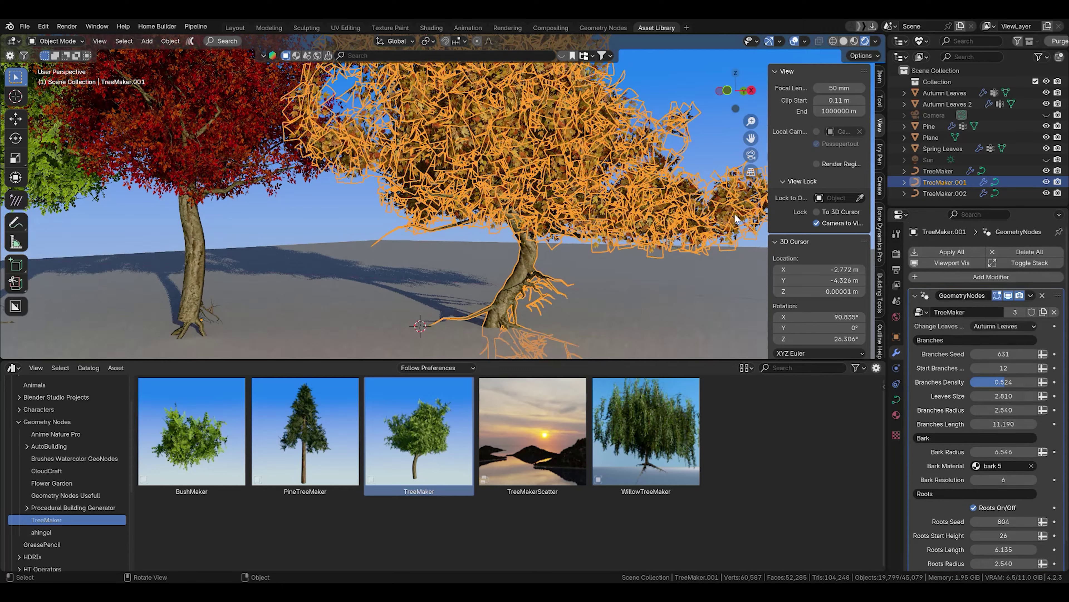
Cycle through Bark Material options for the trunk, trying bark2.
click(1002, 465)
click(968, 370)
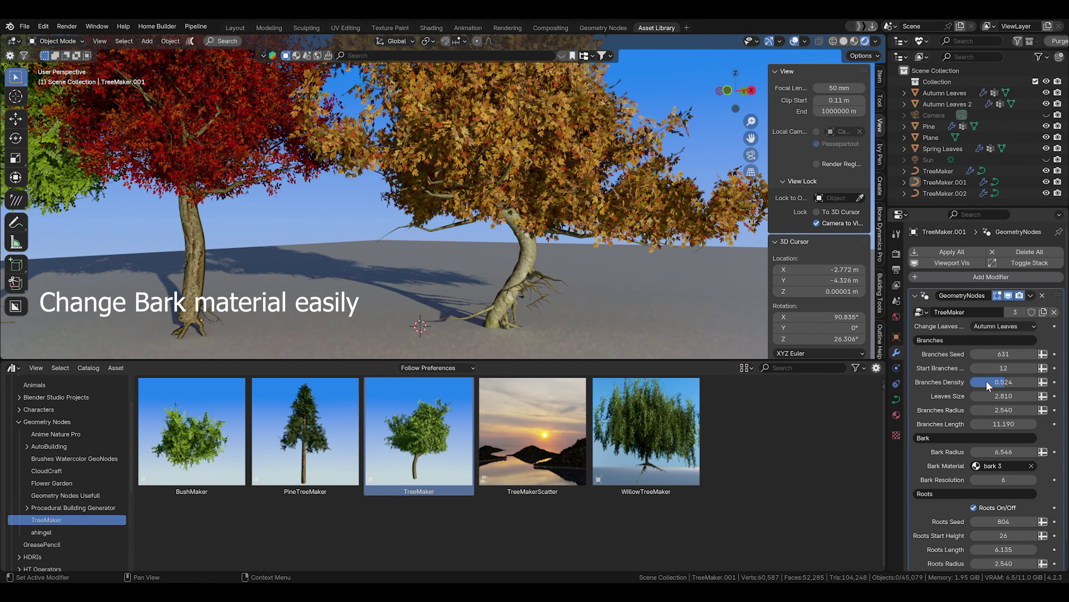
click(1002, 466)
click(968, 382)
click(1010, 467)
click(964, 403)
click(1002, 466)
click(964, 414)
click(1004, 470)
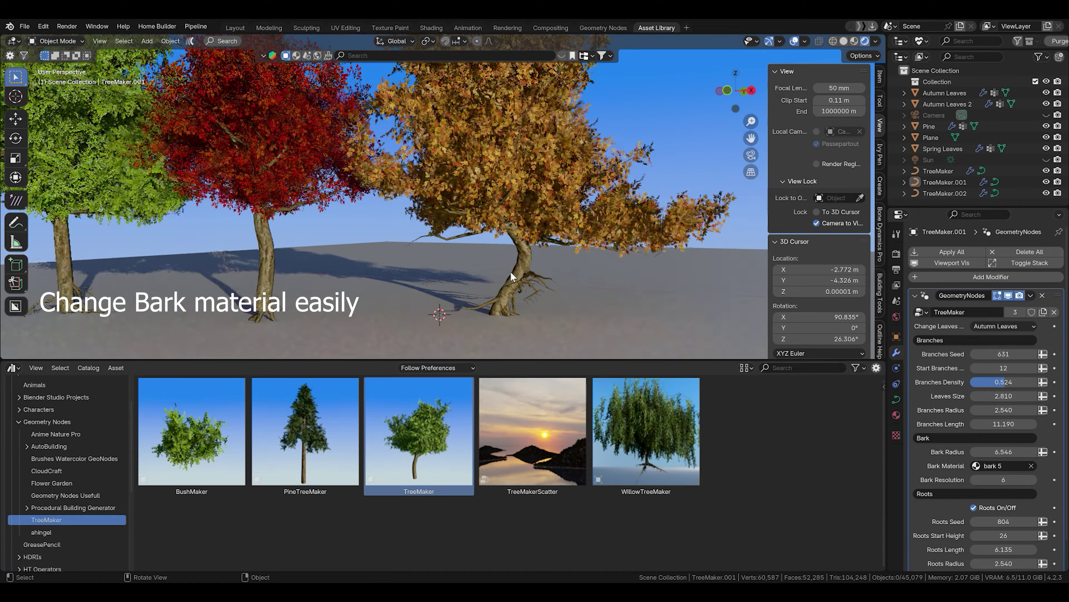
scroll(423, 309, down, 3)
Bend the middle tree by rotating its upper trunk control point, after cancelling a twist.
click(423, 309)
key(Tab)
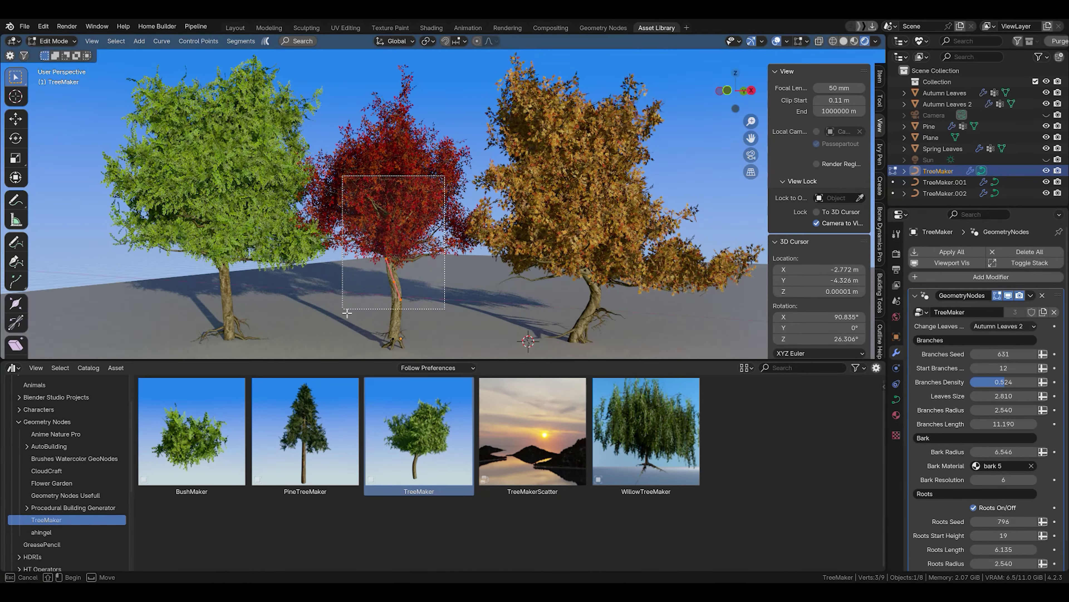
scroll(400, 295, up, 3)
drag(469, 236, 378, 348)
key(ctrl+t)
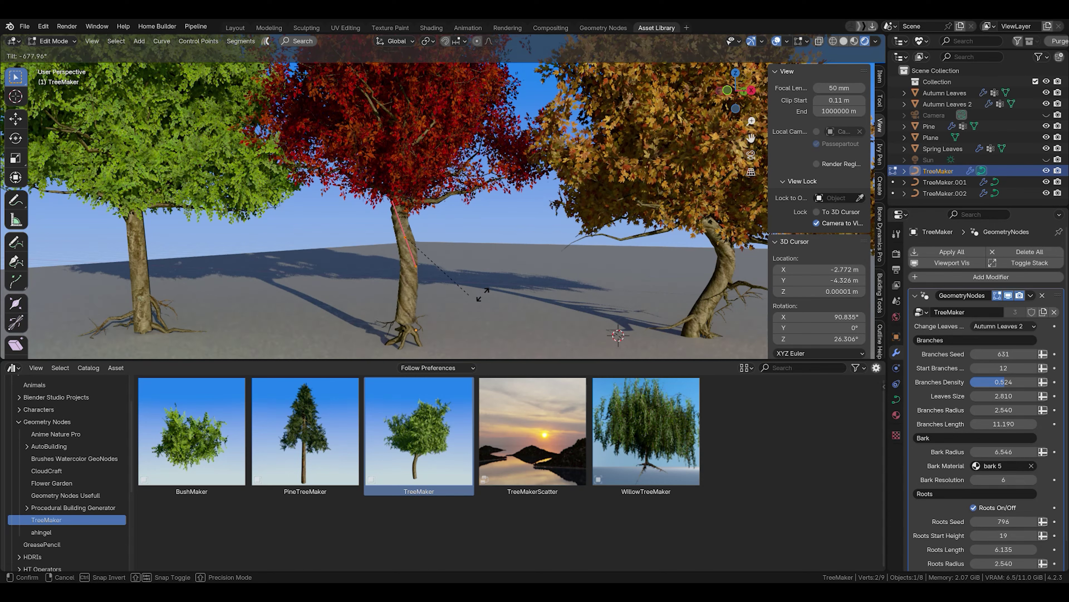
key(Escape)
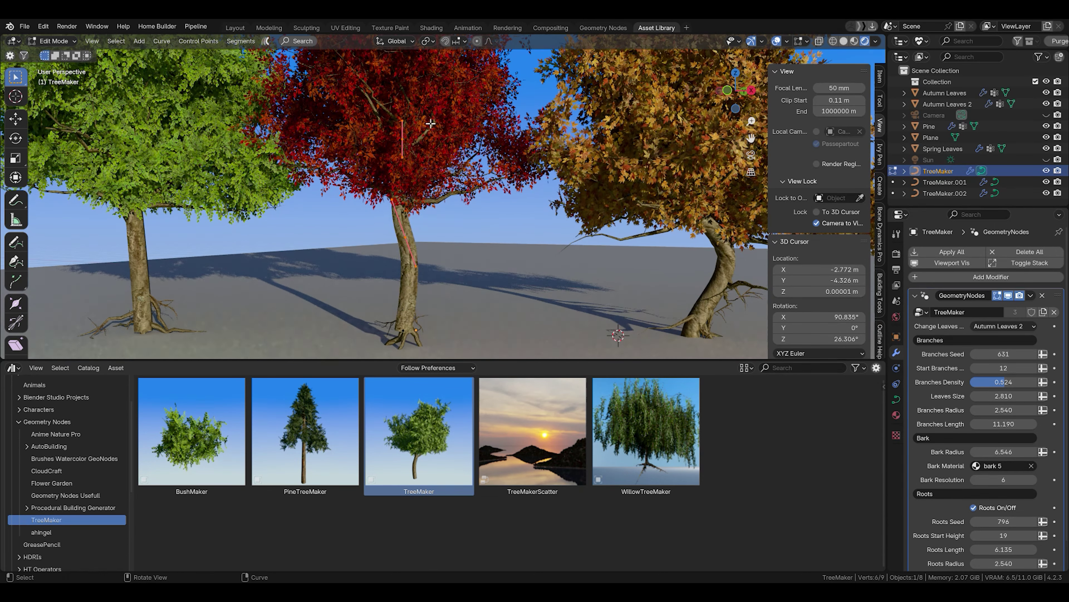
click(431, 253)
key(r)
click(525, 238)
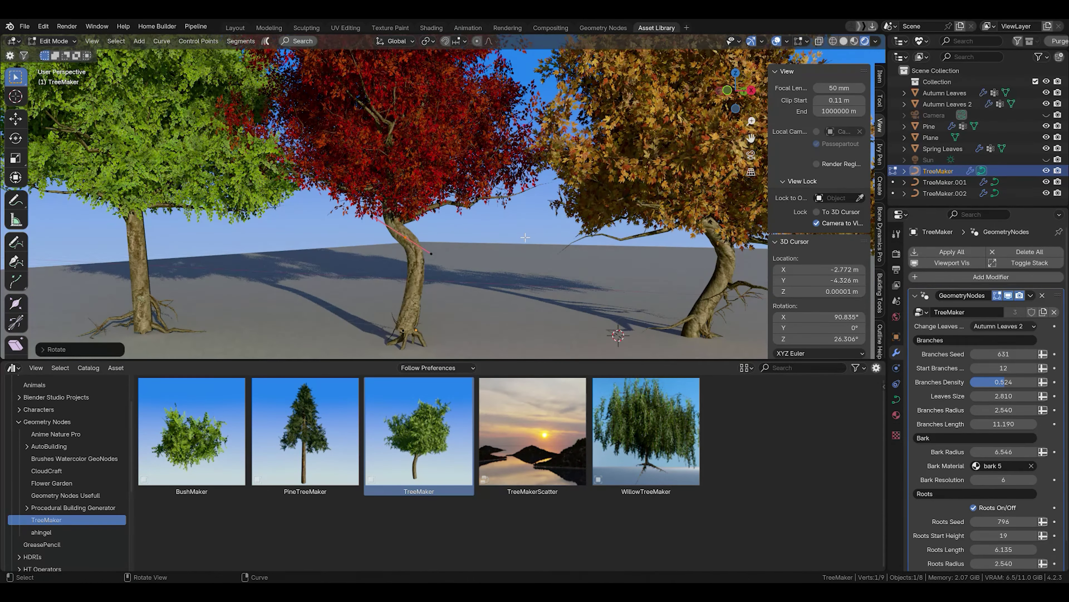
scroll(525, 238, down, 4)
scroll(514, 202, down, 3)
key(Tab)
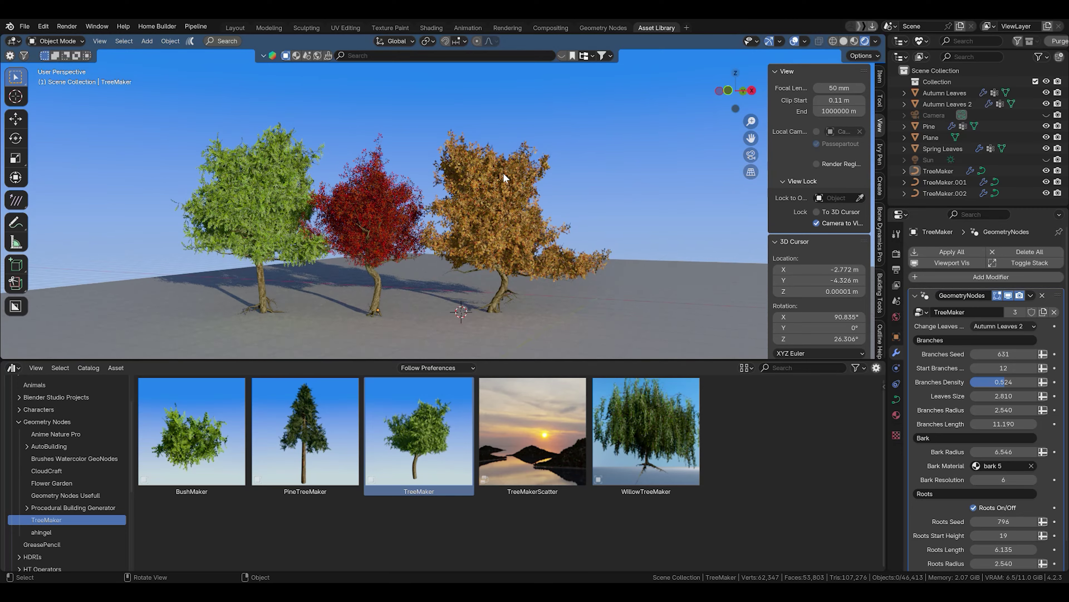
Delete the trees and draw two freehand strokes forming an arched tree.
key(x)
click(282, 195)
key(shift+space)
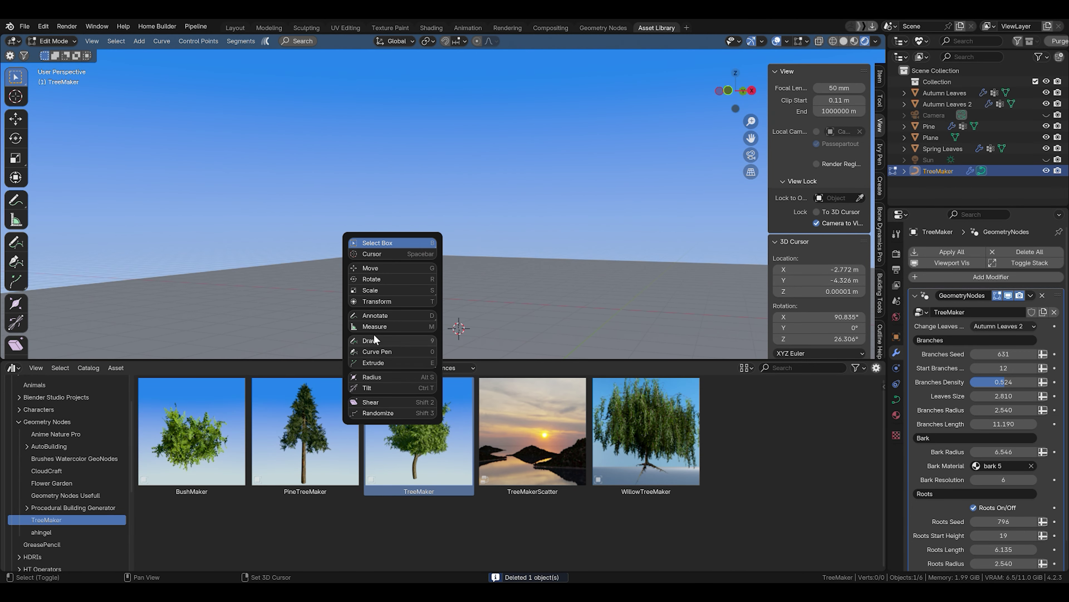
click(373, 334)
drag(340, 325, 490, 201)
drag(713, 345, 614, 241)
shift+middle_drag(614, 241, 514, 246)
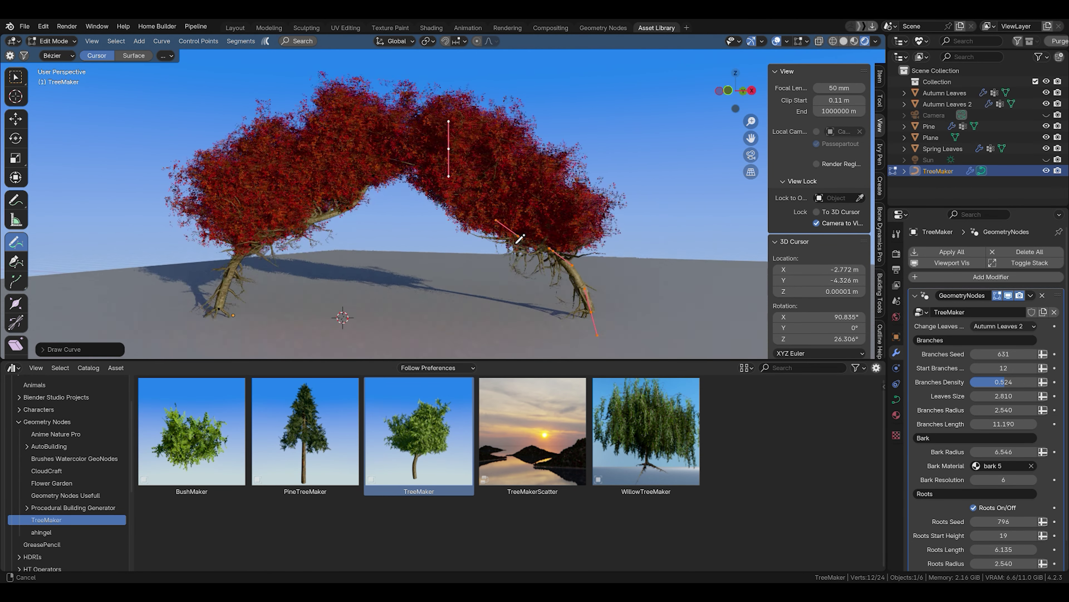